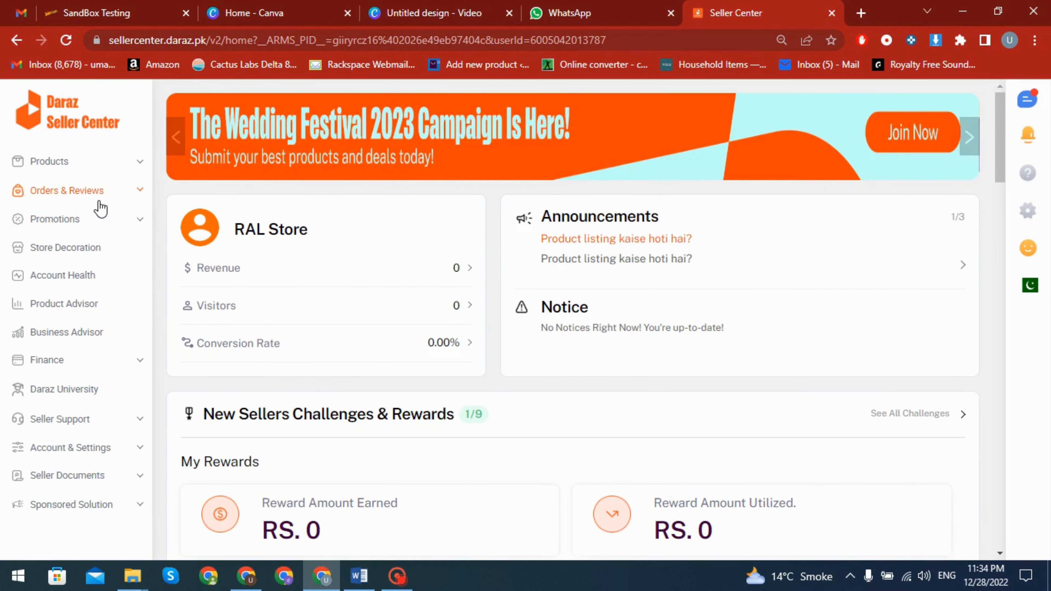
Open the shipped order from Manage Orders, examine its customer details and items history, and return to the orders overview
click(61, 195)
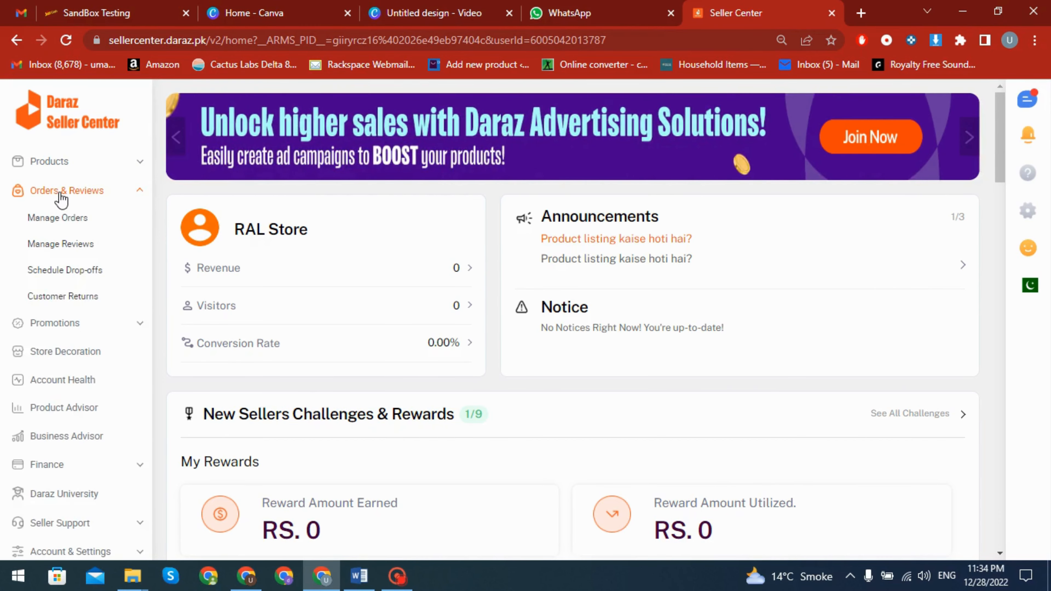
click(73, 223)
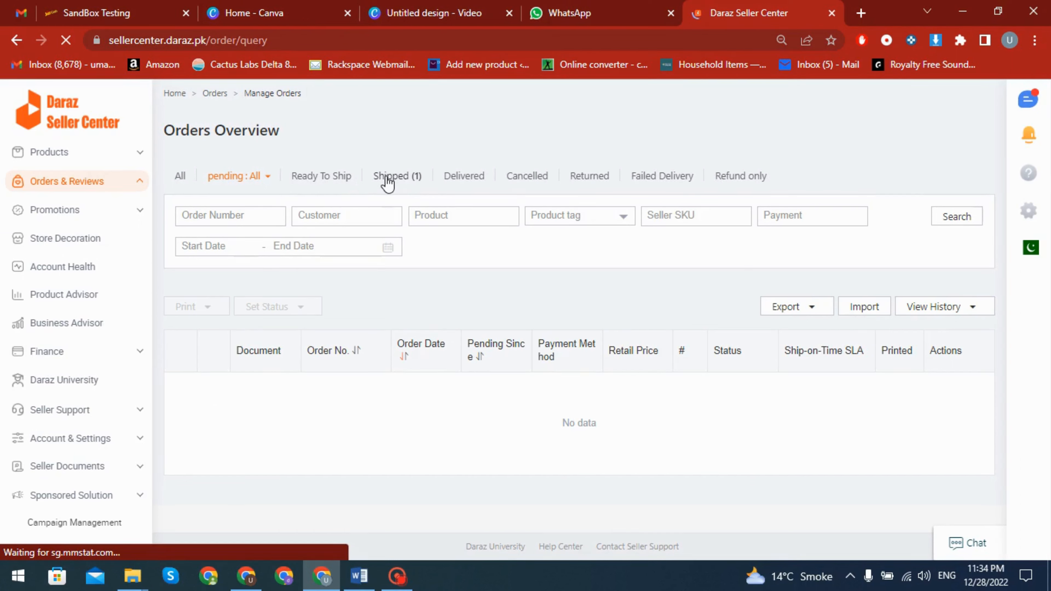
click(388, 178)
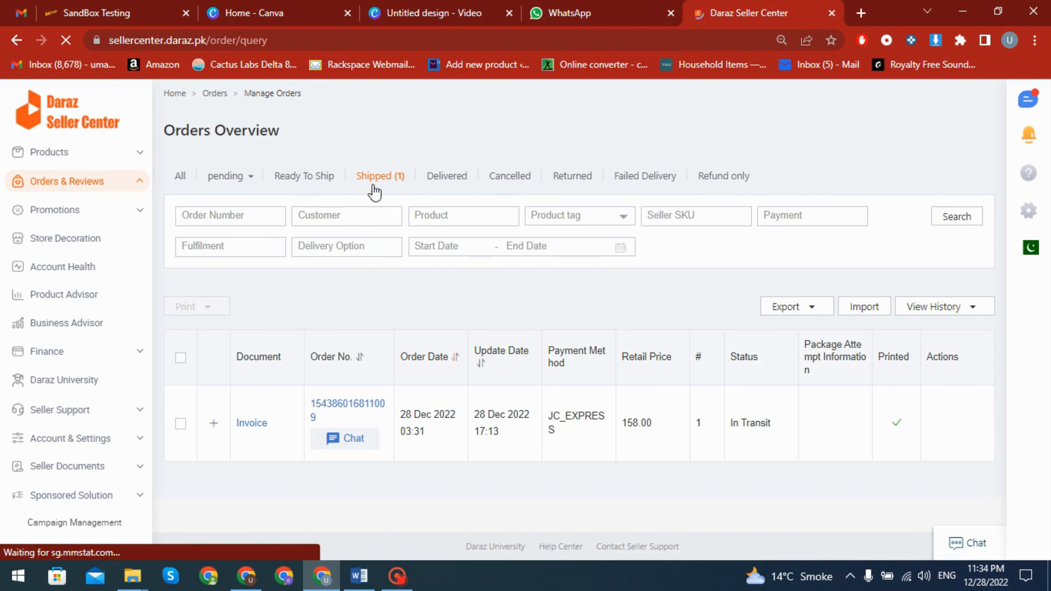
click(338, 398)
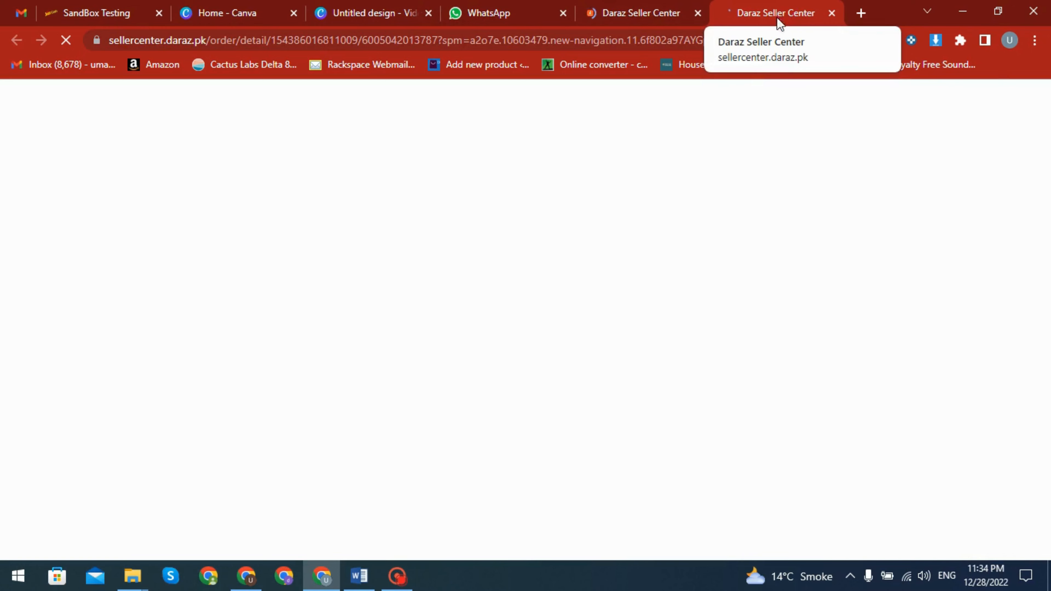
scroll(460, 416, down, 5)
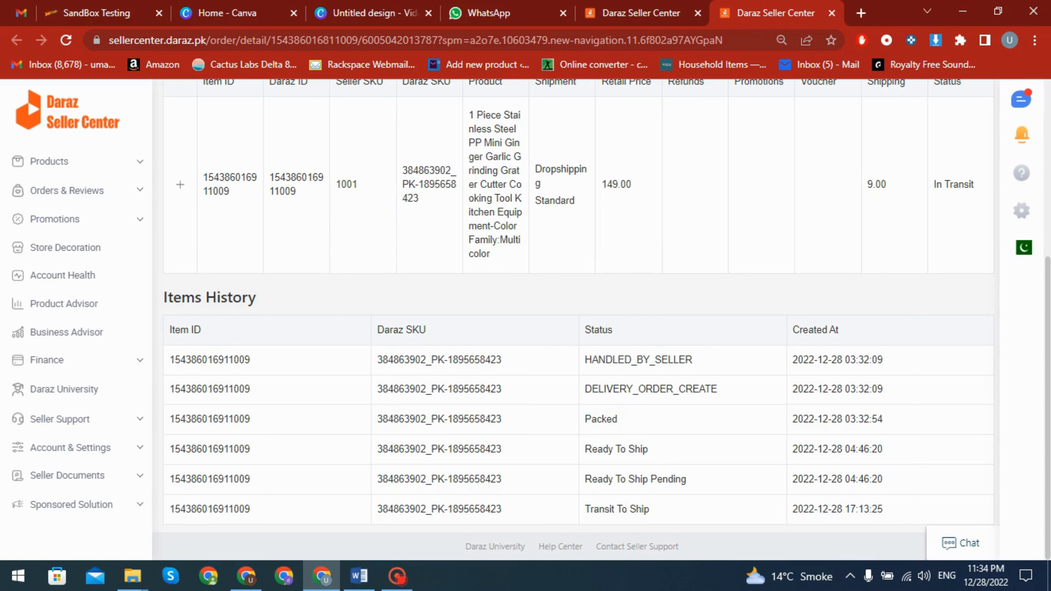
scroll(762, 439, up, 6)
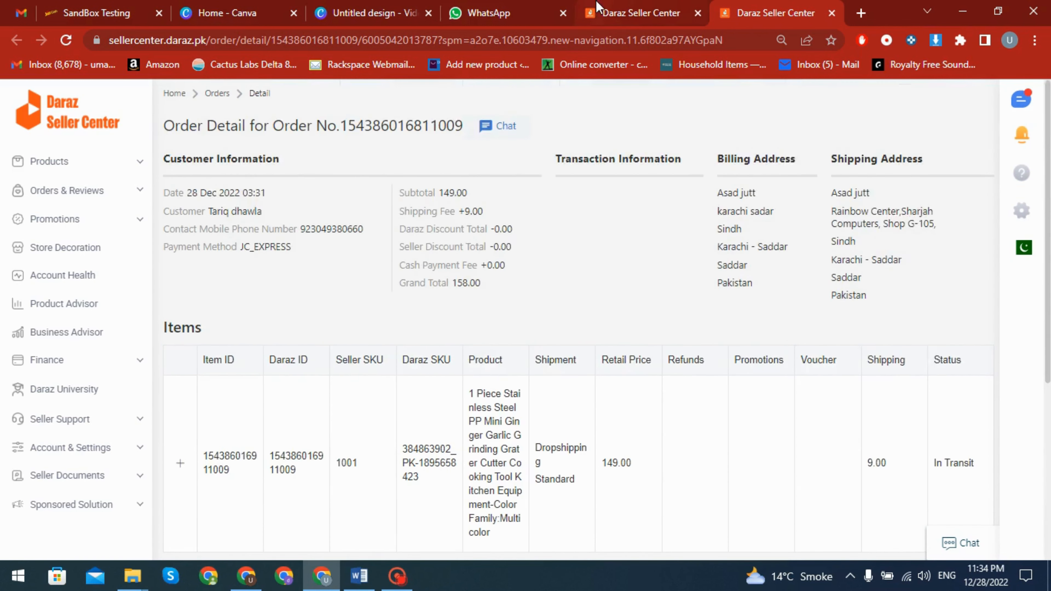
scroll(762, 439, down, 6)
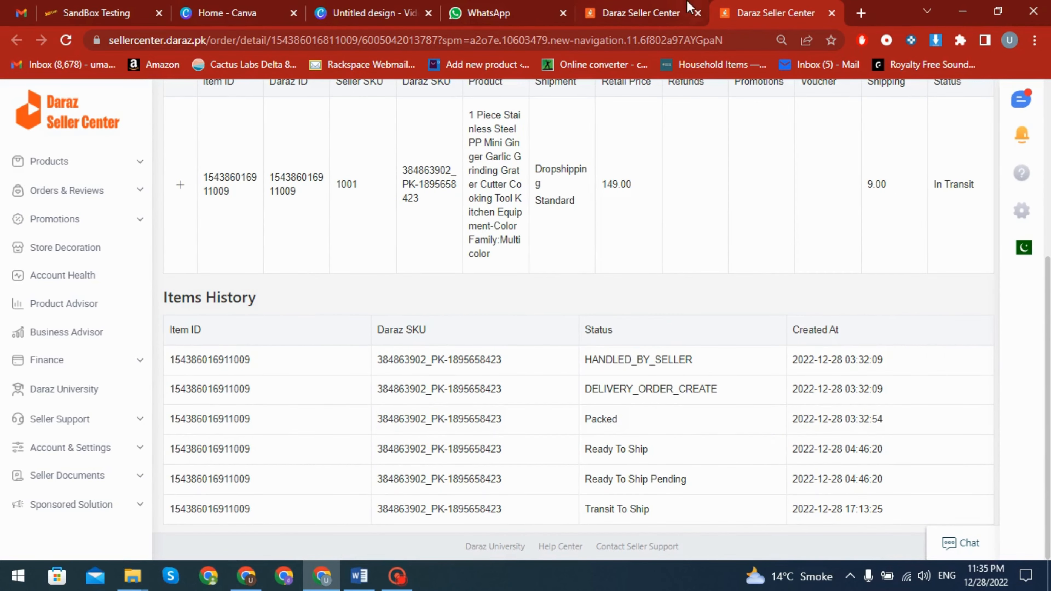
click(658, 9)
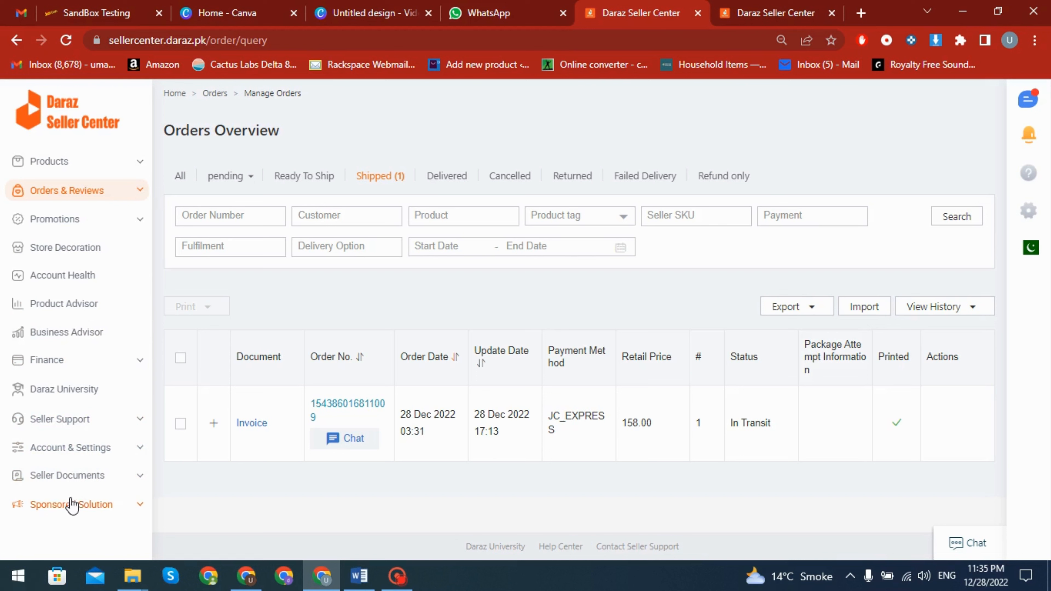
Open Campaign Management under Sponsored Solution, agree to the Terms and Conditions, and start the advertising account setup with Boost My Sales
click(85, 512)
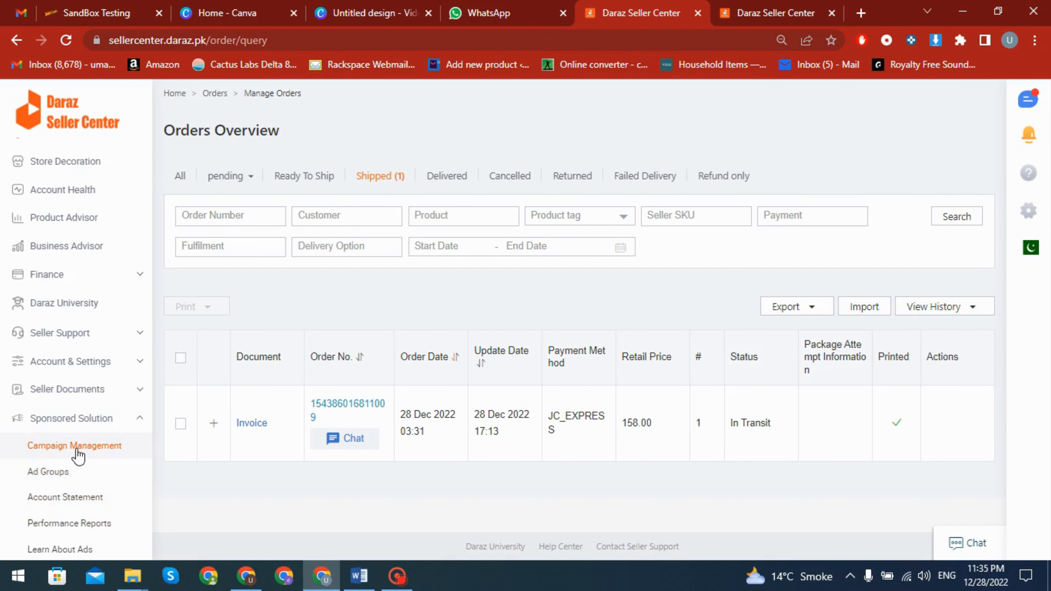
click(89, 450)
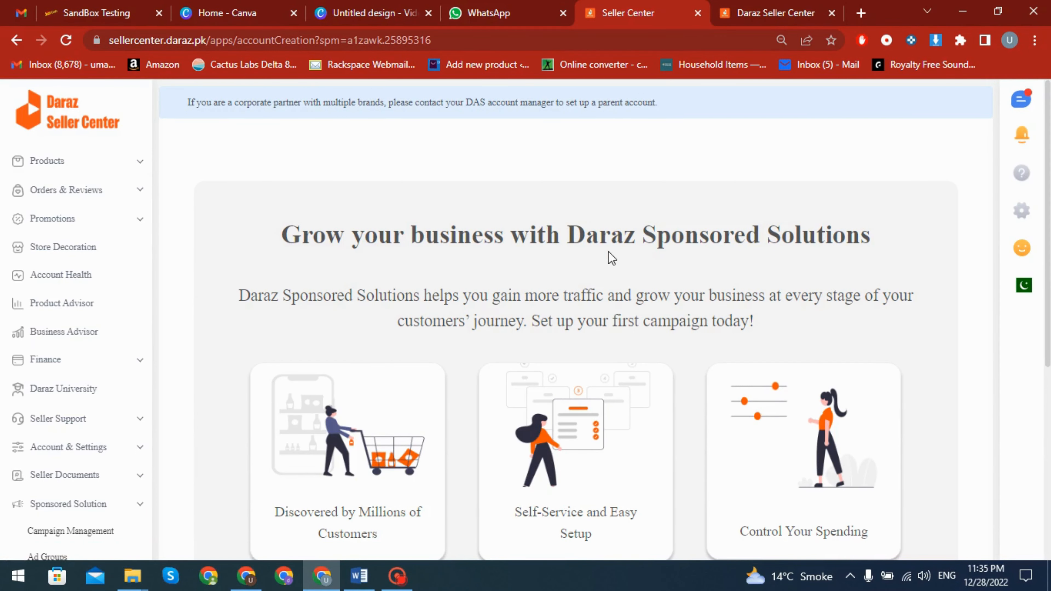
scroll(687, 329, down, 5)
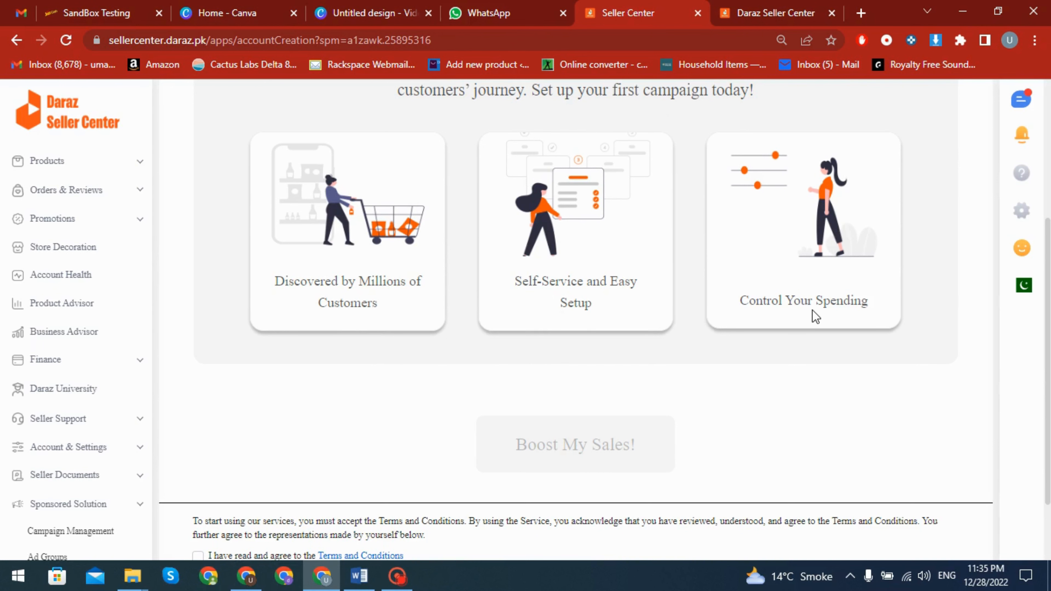
scroll(732, 360, down, 2)
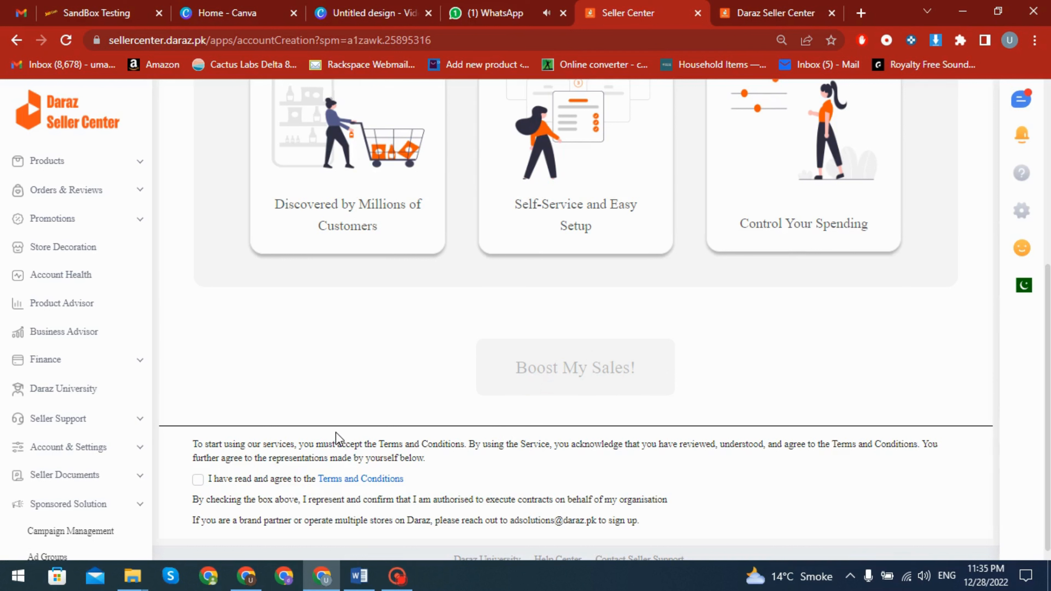
click(198, 480)
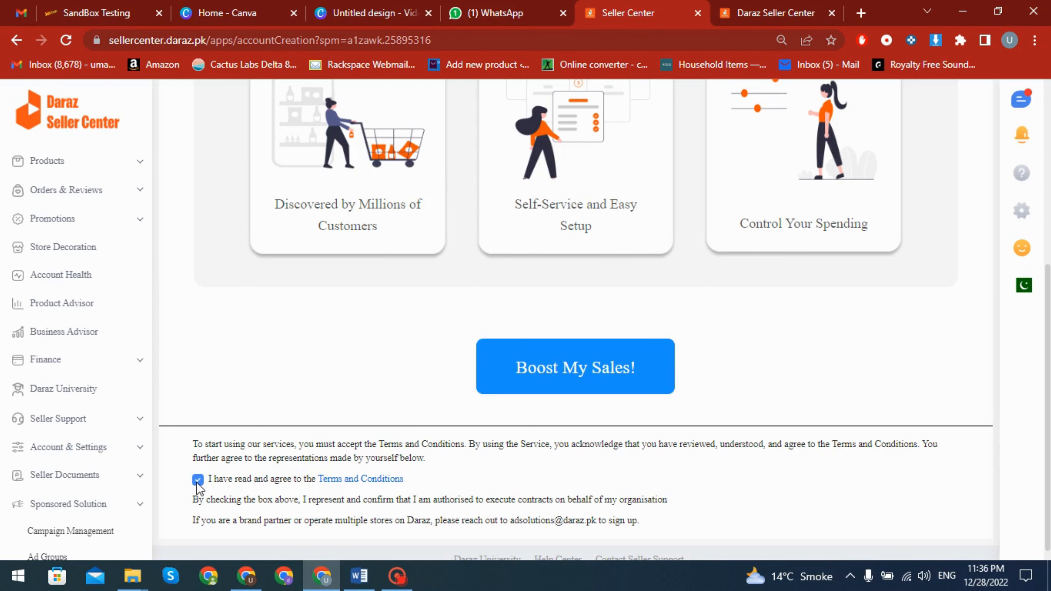
click(579, 372)
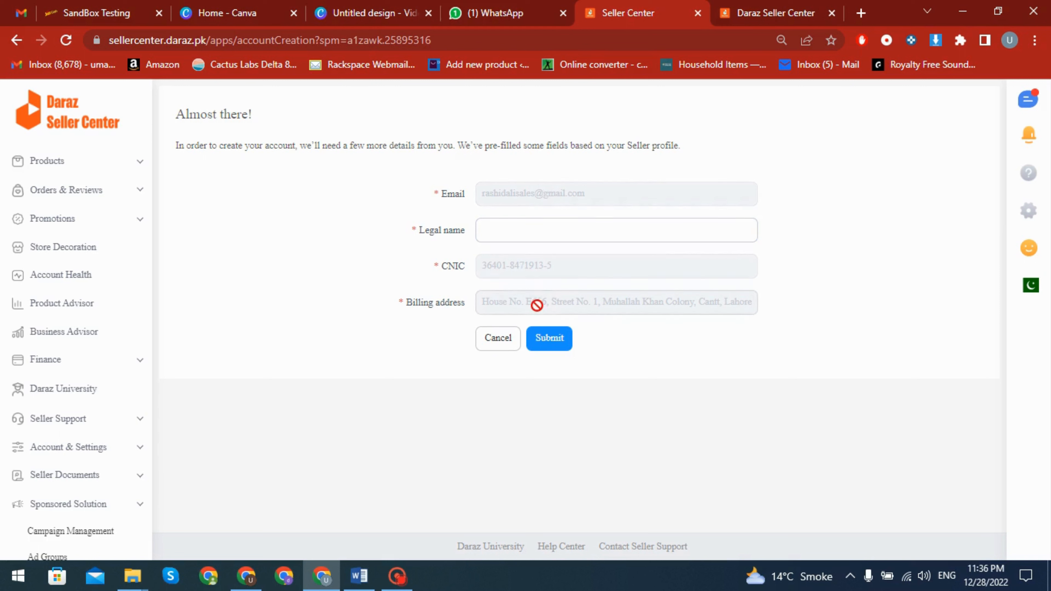
Enter RAL STORE as the legal name and submit the advertising account form
click(534, 232)
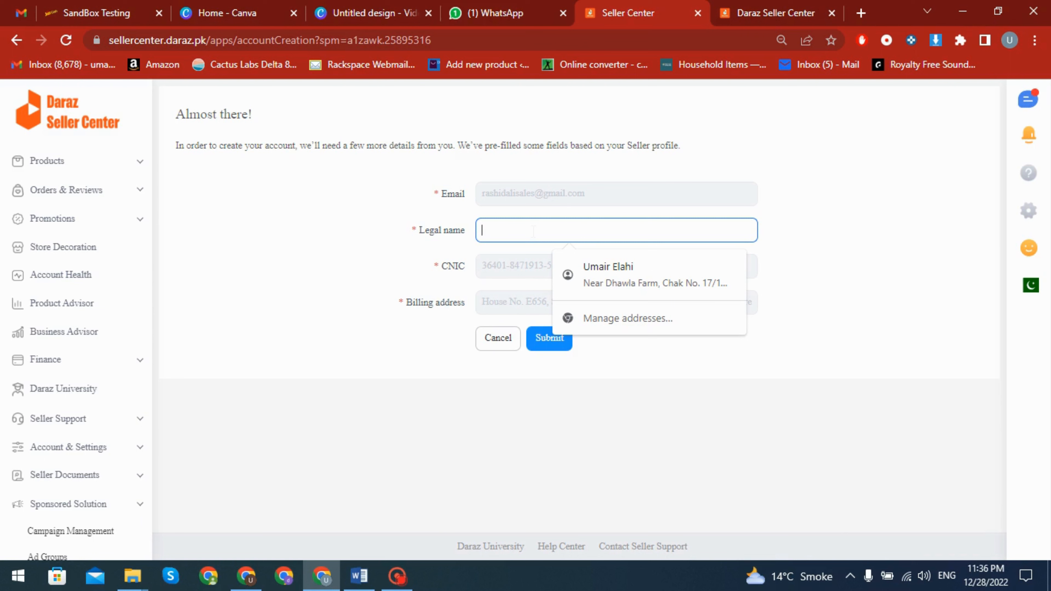
text(RAL StORE)
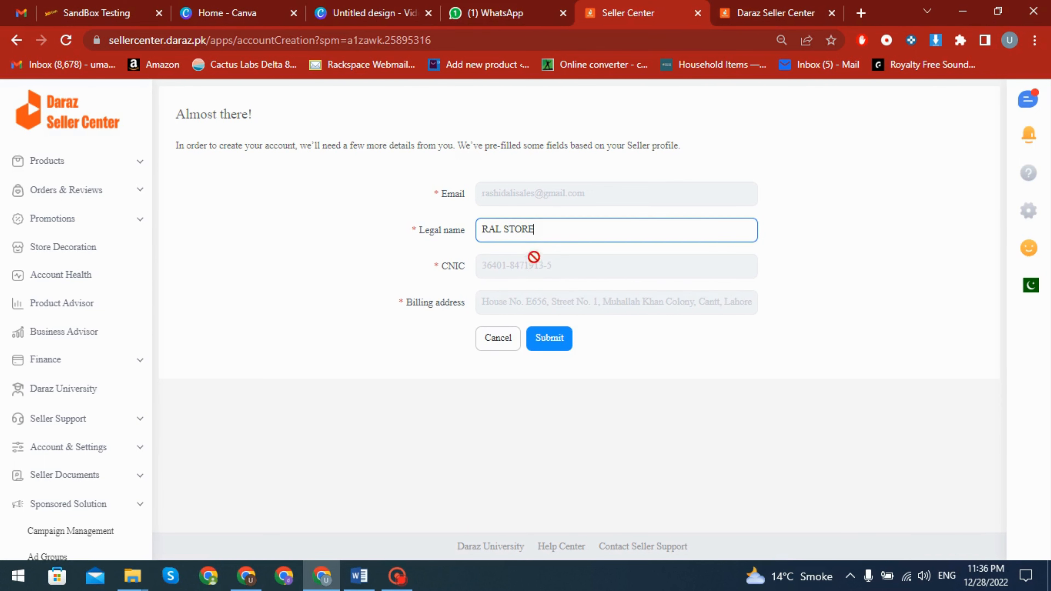
click(551, 338)
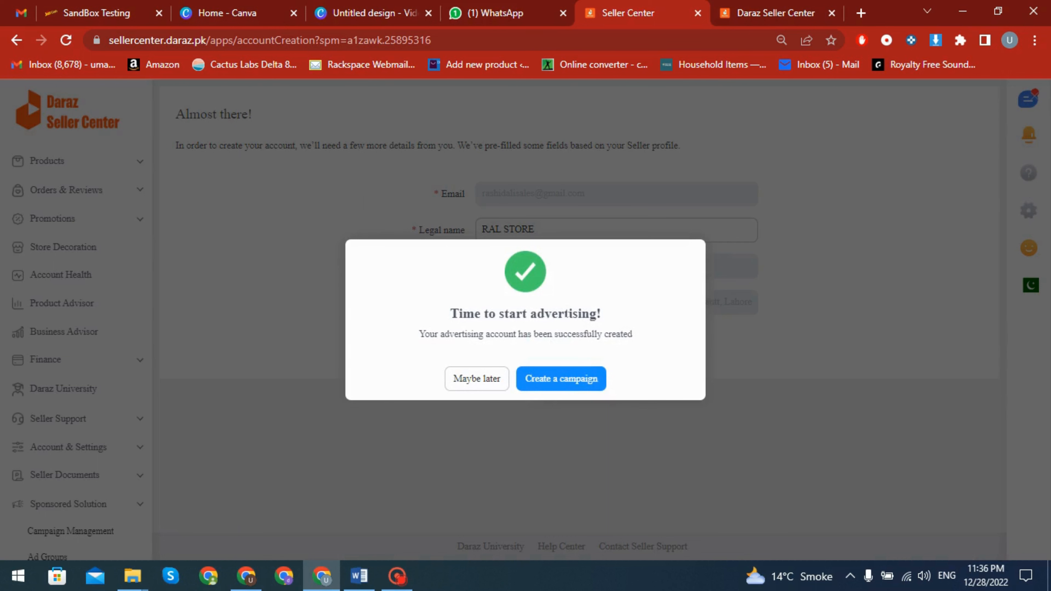
Start creating a campaign and name it Mini Garlic Grinder
click(576, 387)
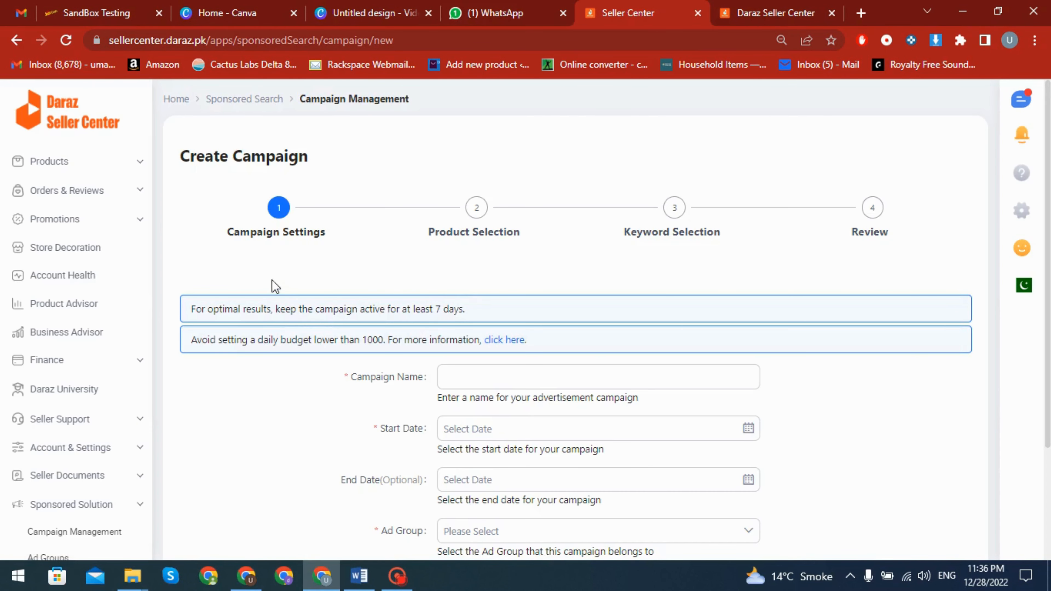
scroll(211, 319, down, 2)
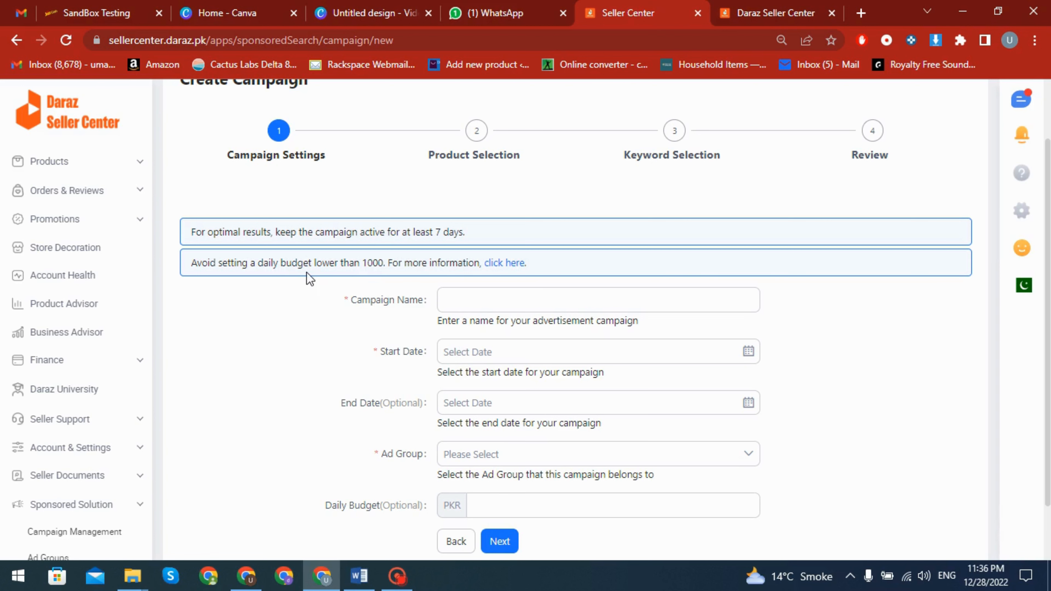
scroll(338, 273, down, 2)
click(462, 235)
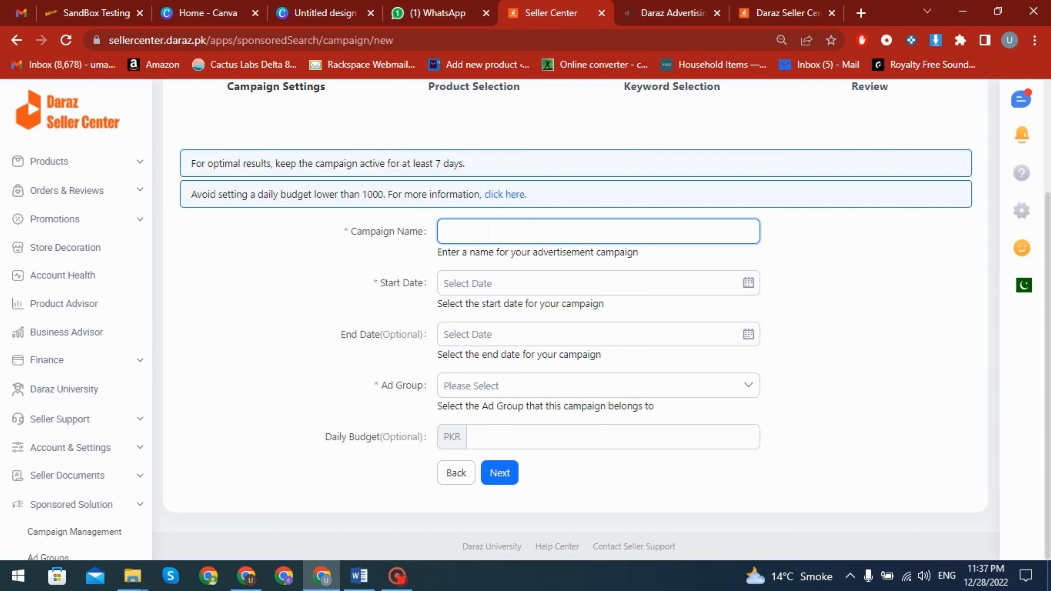
text(Min)
text(i Gal)
text(lic G)
text(rin)
text(inder)
key(Tab)
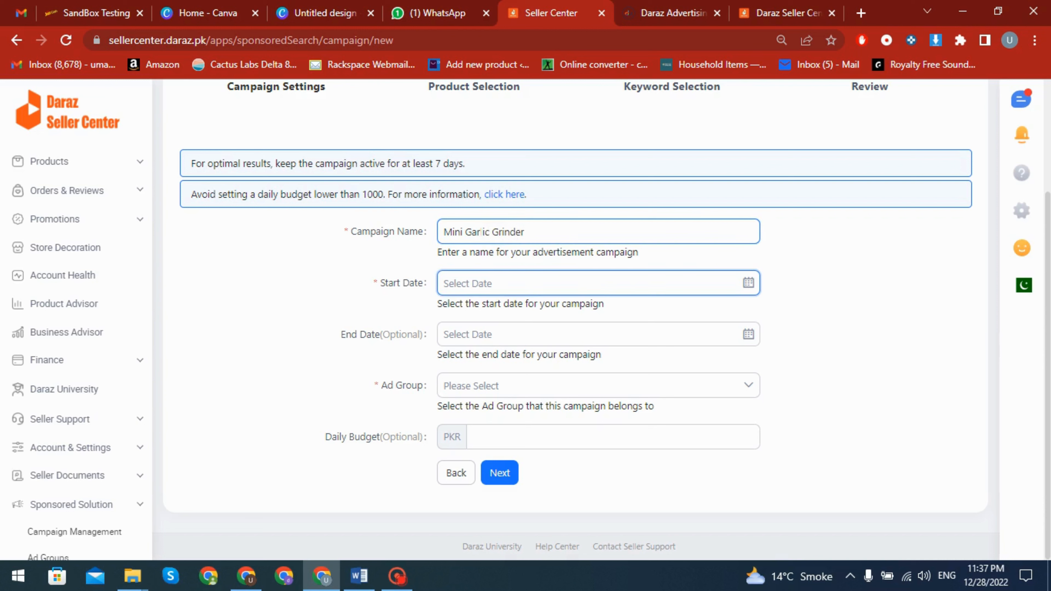
Set the campaign's start date to 2022-12-28 and its end date to 2023-01-04
click(748, 283)
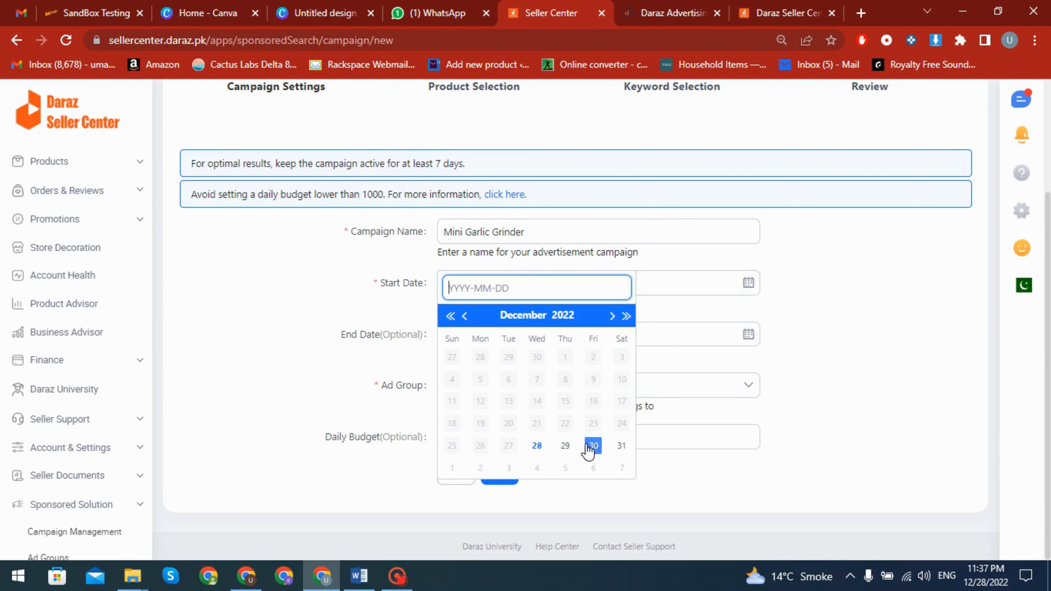
click(536, 446)
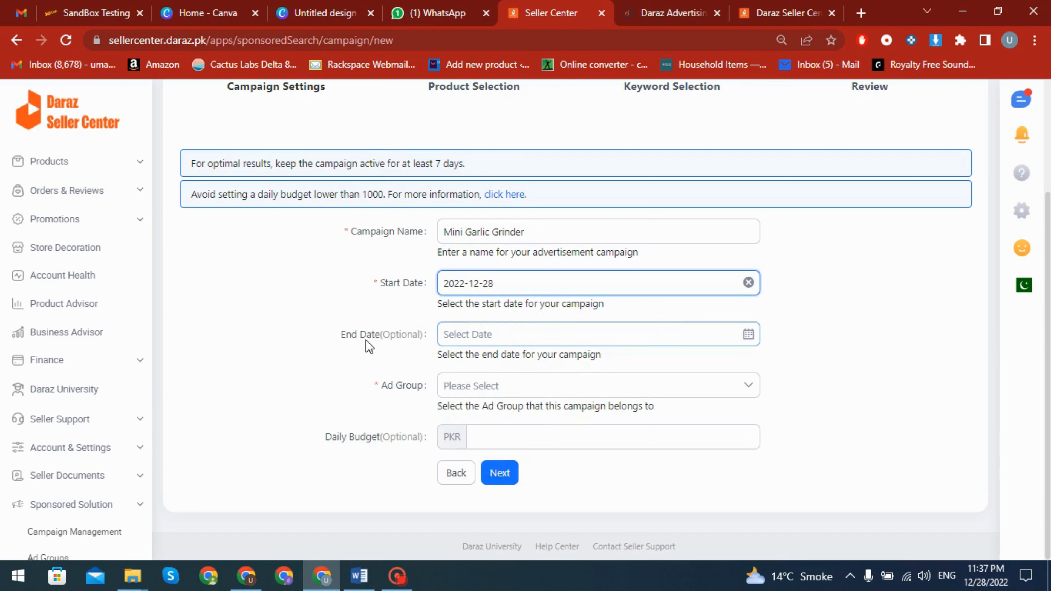
click(748, 334)
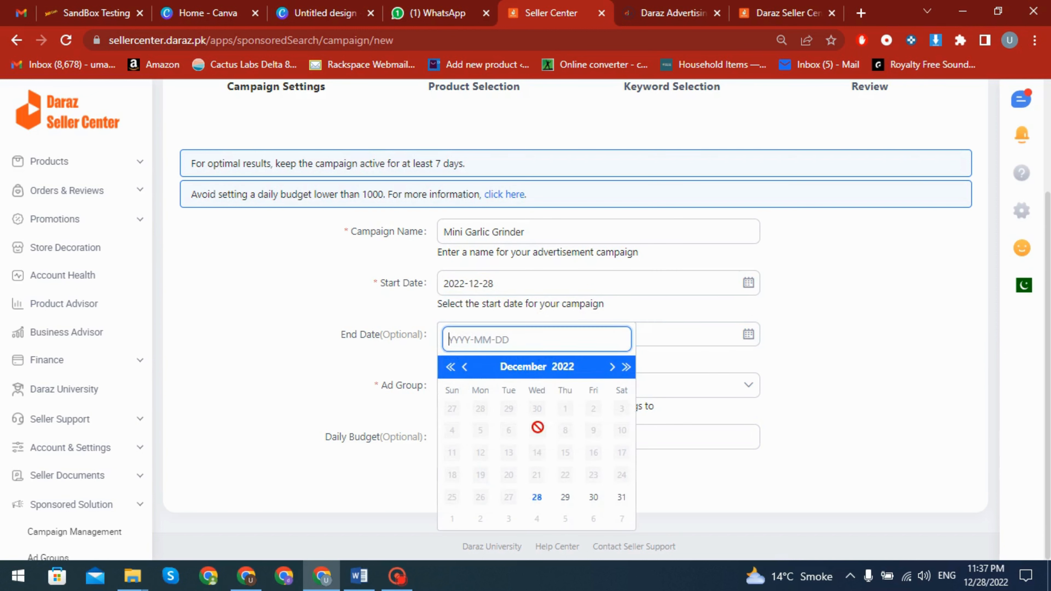
click(612, 368)
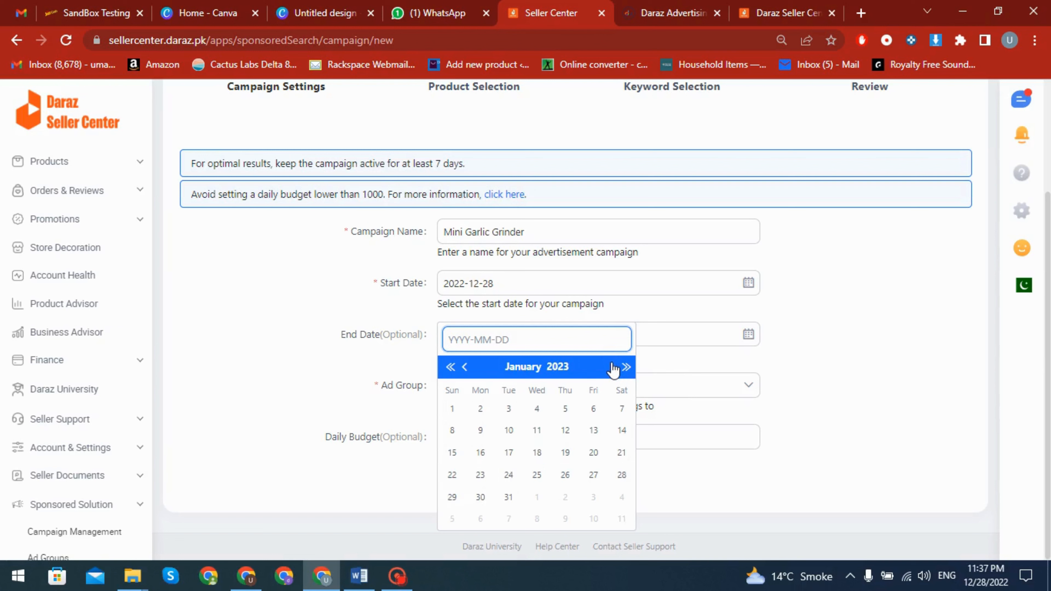
click(537, 408)
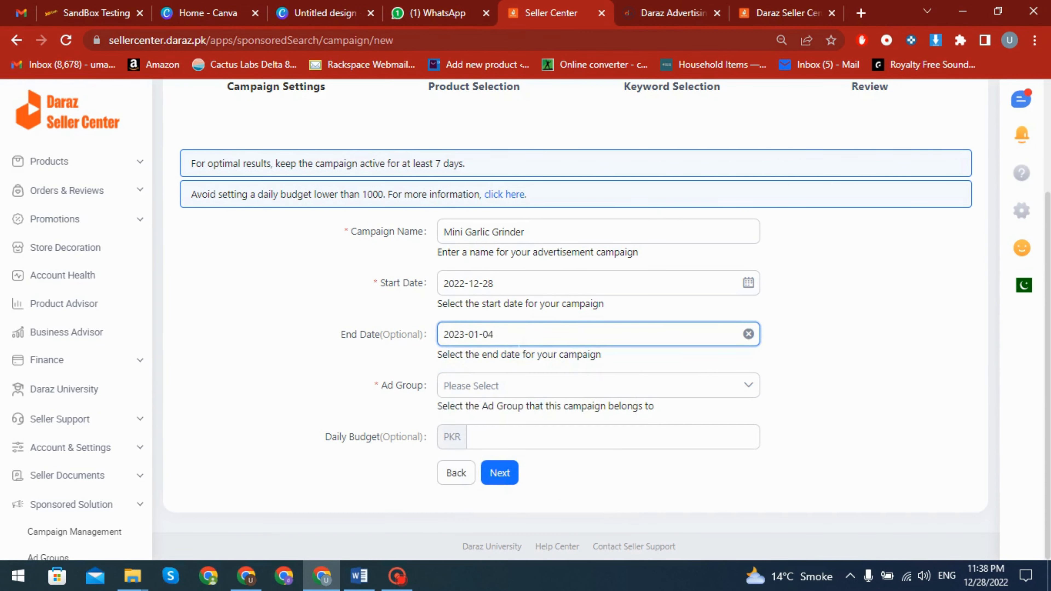
Assign the campaign to the Default ad group with a daily budget of PKR 200 and continue to product selection
click(480, 388)
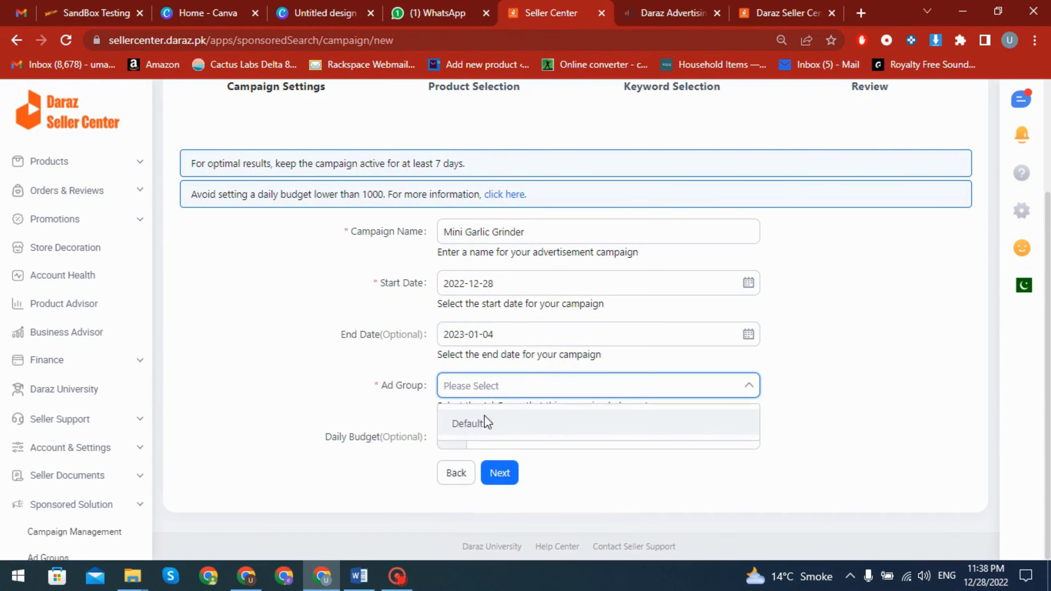
click(468, 423)
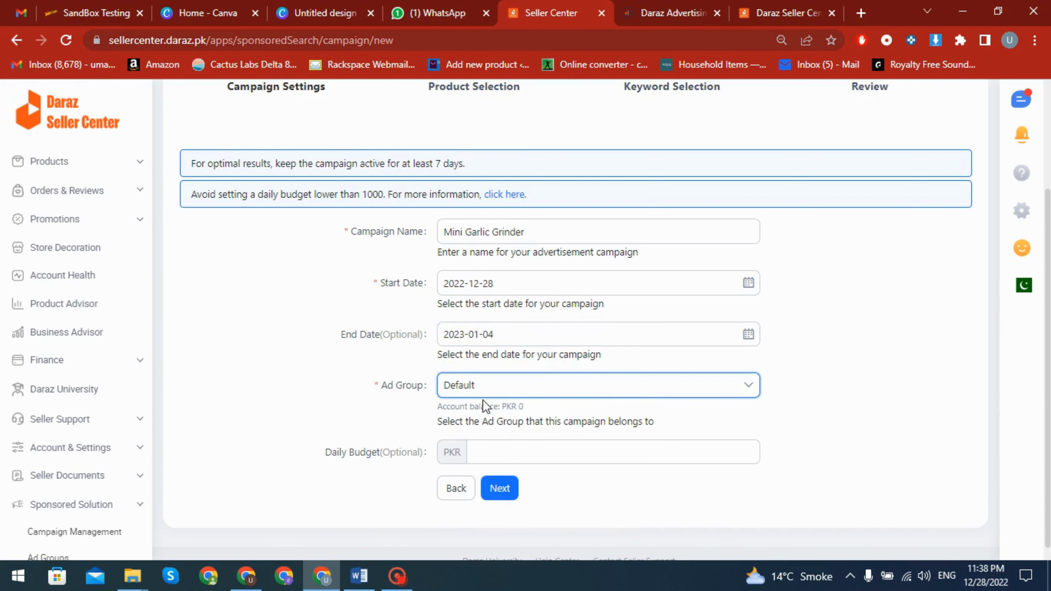
click(483, 445)
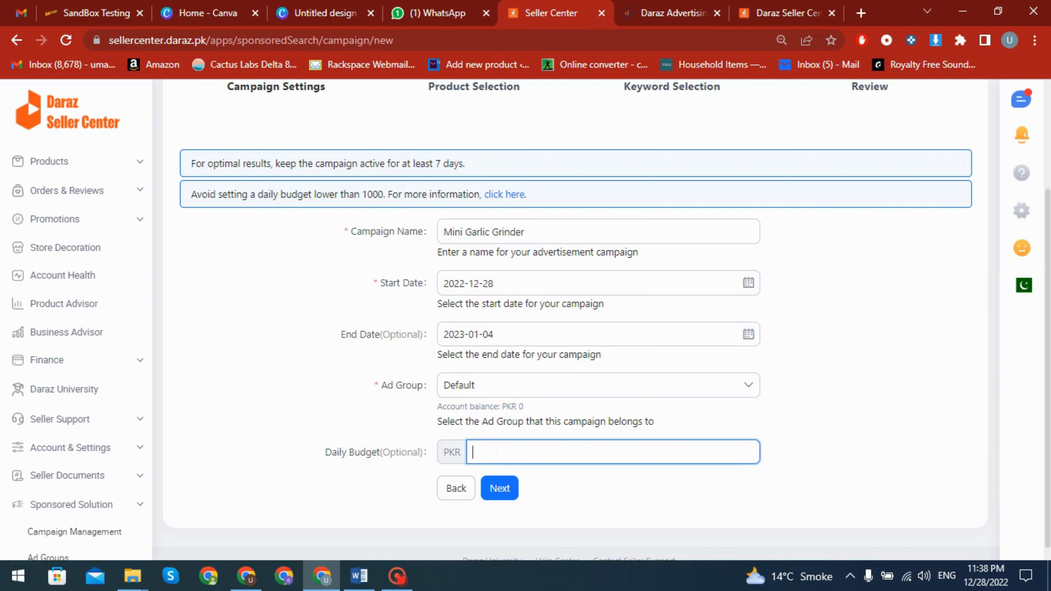
text(21)
key(BackSpace)
text(00)
click(501, 488)
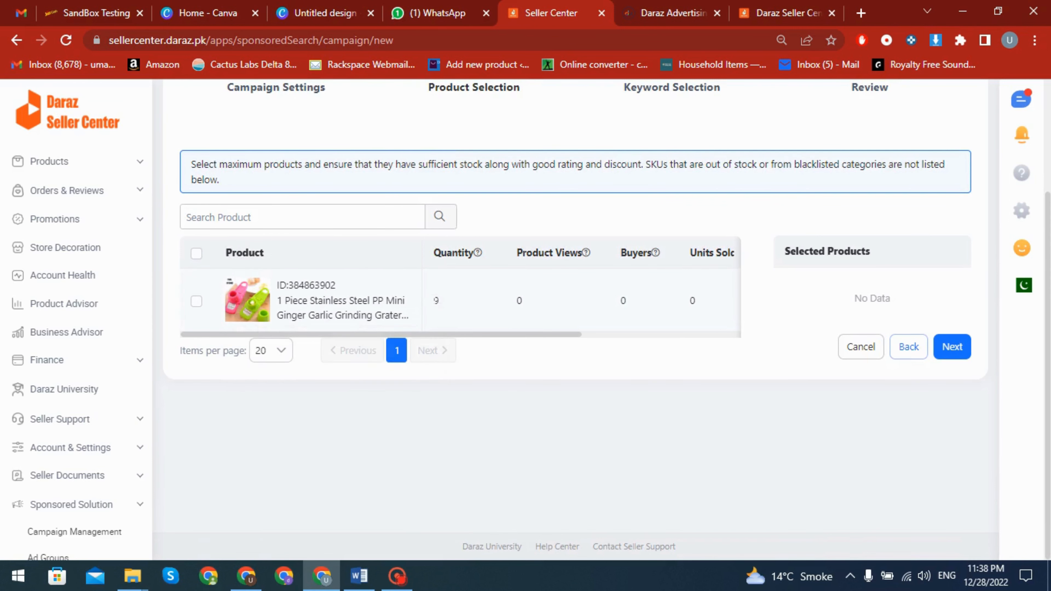
Select the stainless steel mini ginger garlic grinding grater as the campaign product and continue to keyword selection
double_click(436, 300)
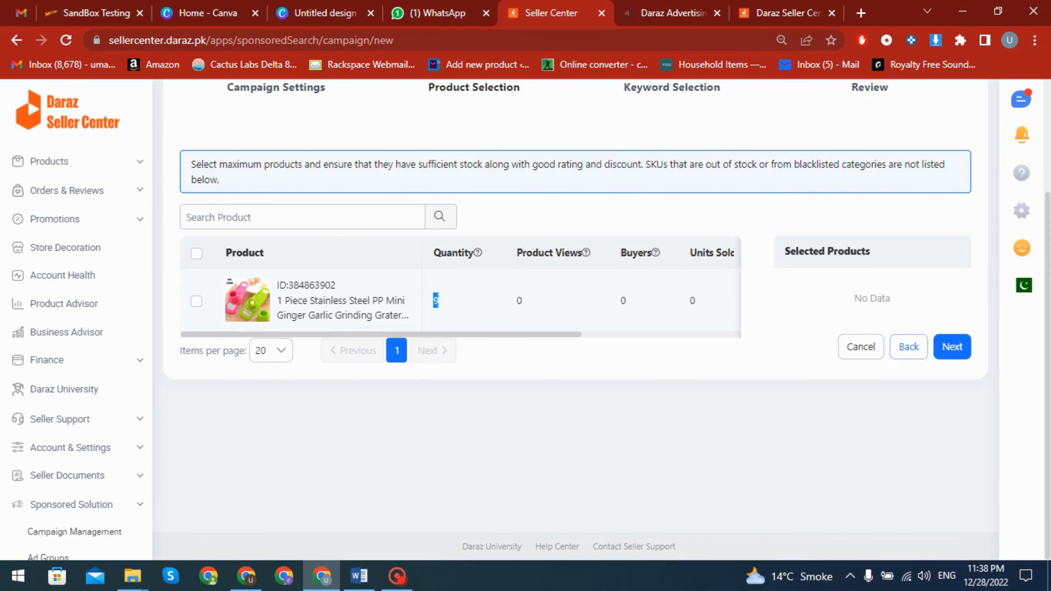
click(196, 303)
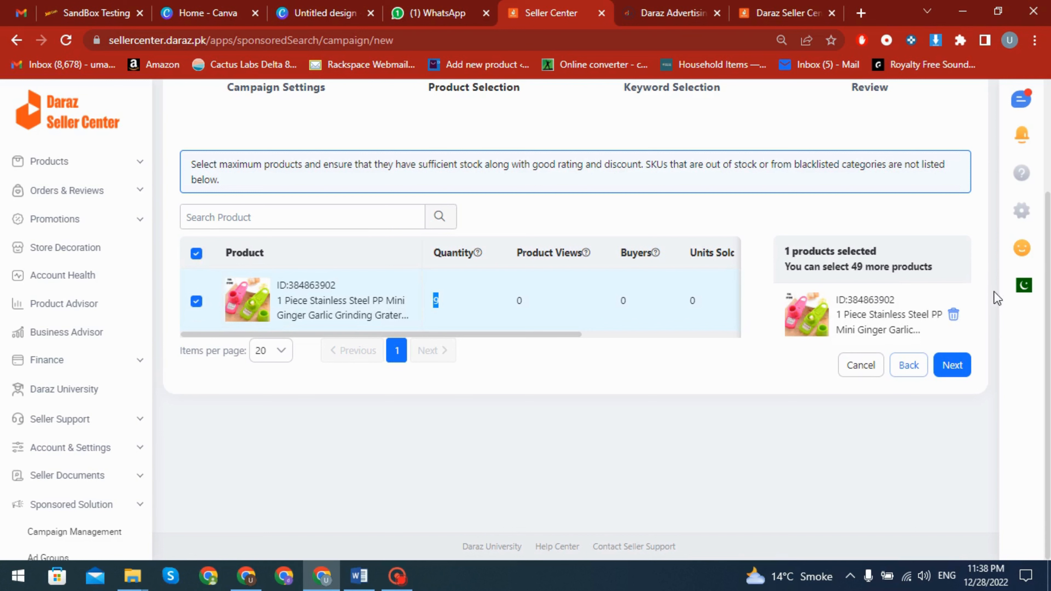
click(953, 365)
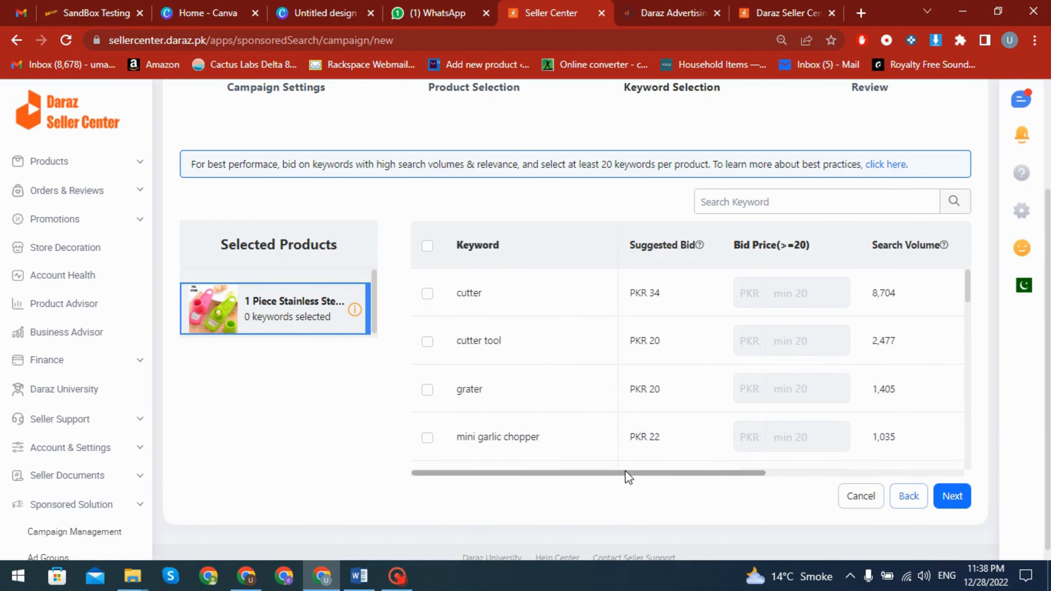
drag(636, 474, 452, 470)
scroll(601, 355, down, 3)
scroll(612, 366, up, 3)
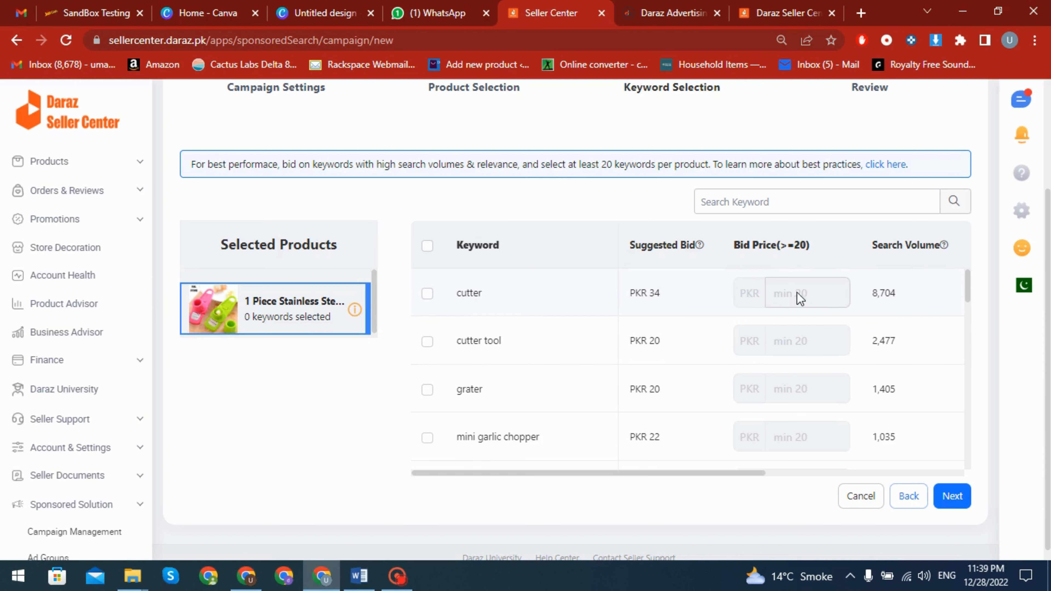
click(427, 294)
click(778, 293)
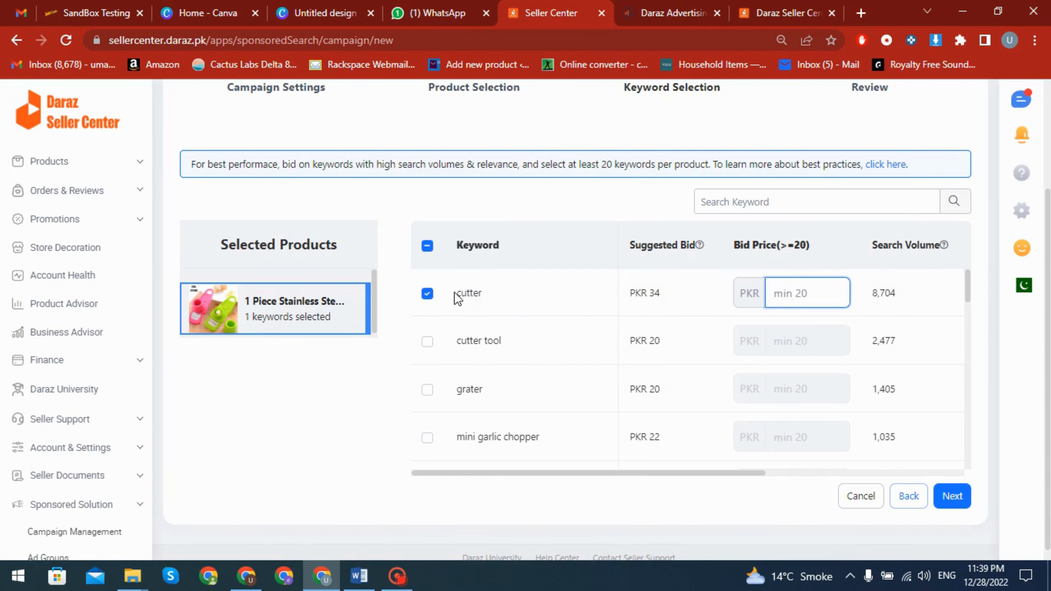
click(427, 294)
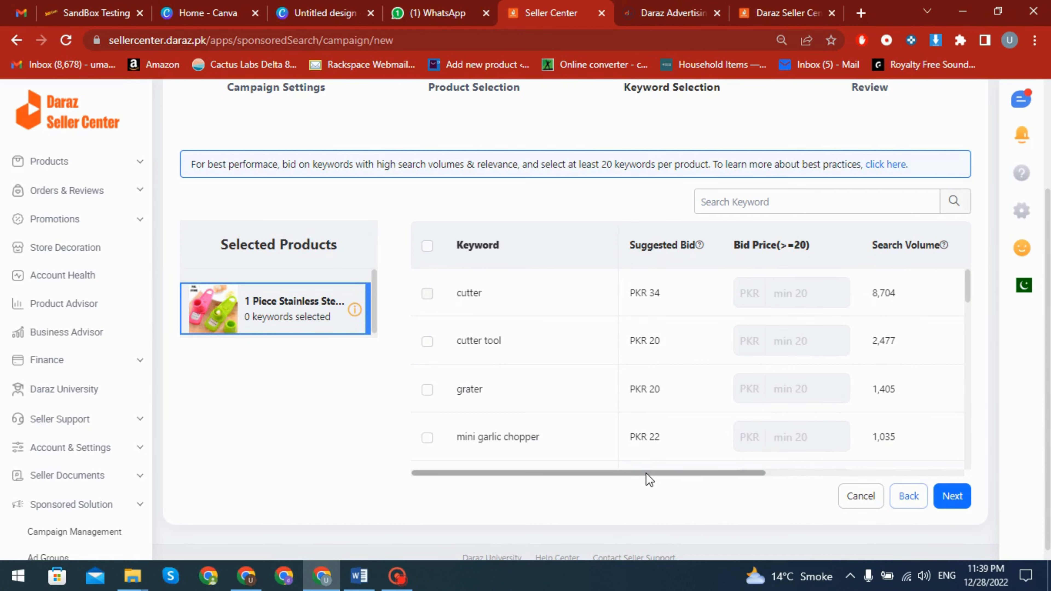
Examine the search volume, relevance, clickthrough and conversion figures of the suggested keywords for the garlic grater
drag(647, 473, 713, 472)
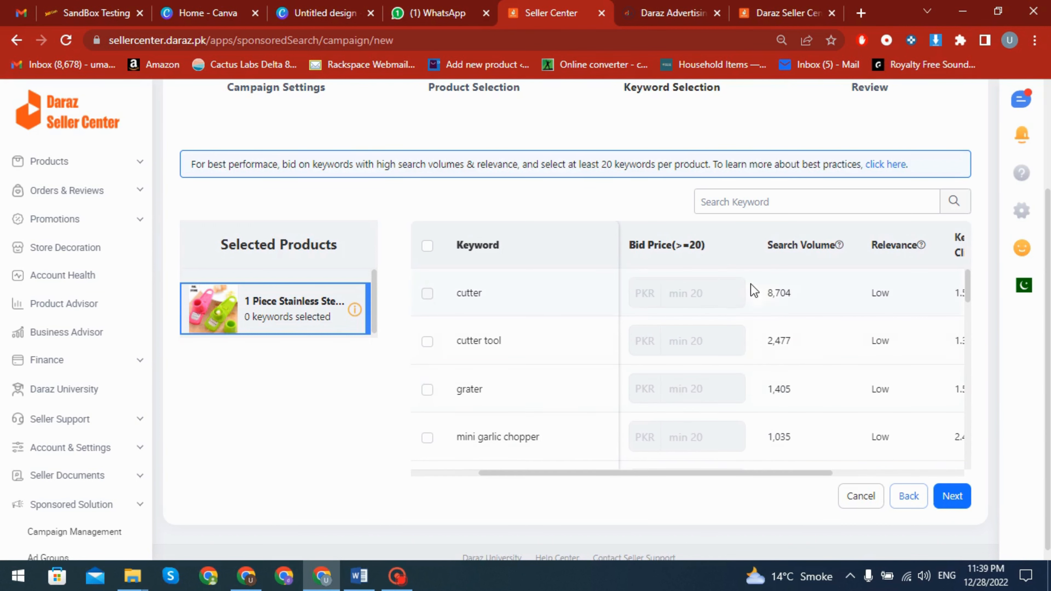
drag(803, 473, 829, 472)
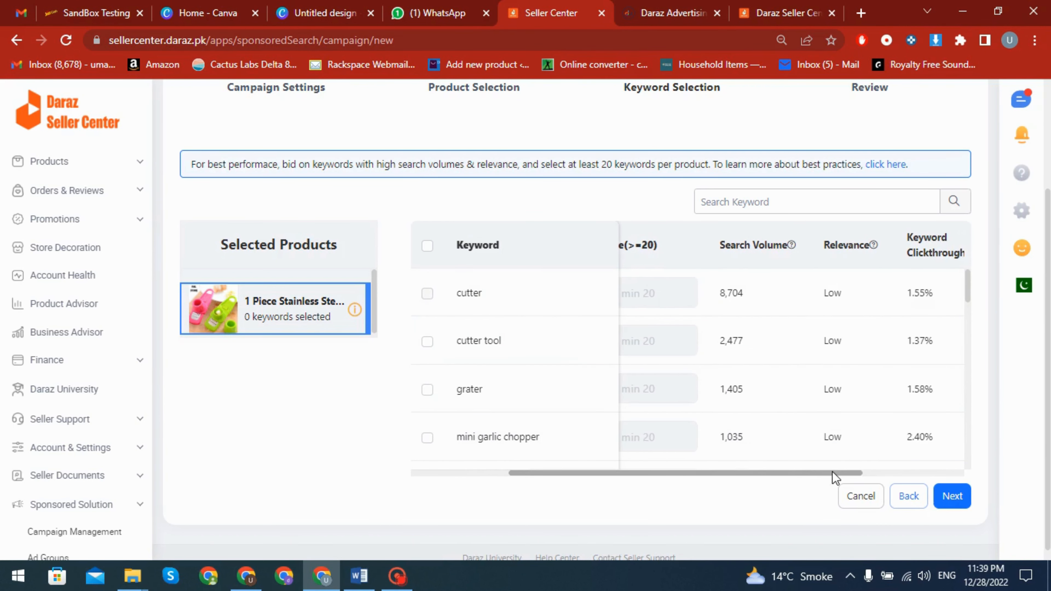
scroll(818, 387, down, 3)
scroll(818, 389, down, 10)
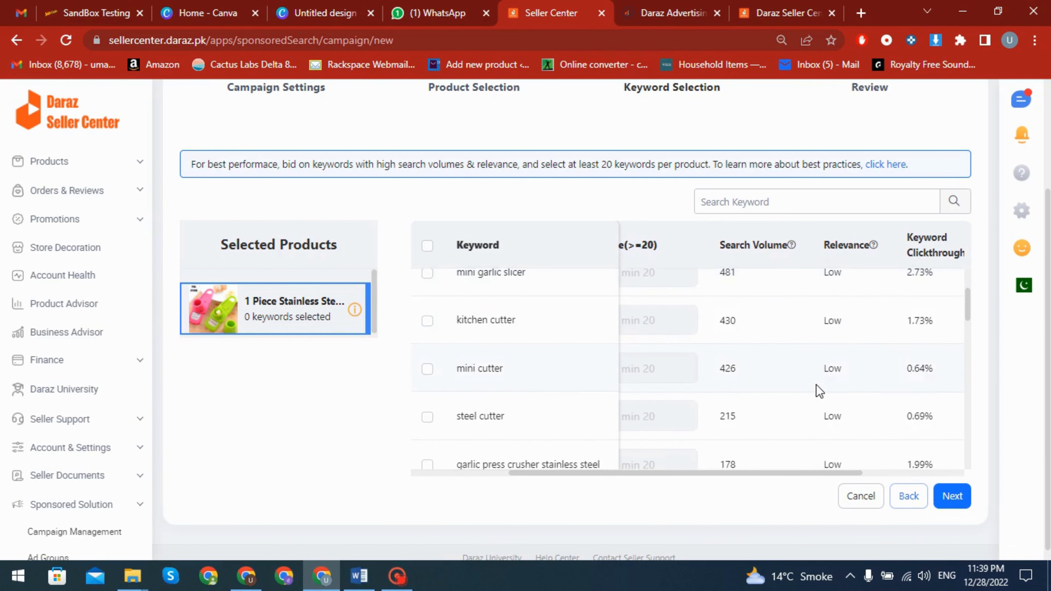
scroll(846, 364, down, 10)
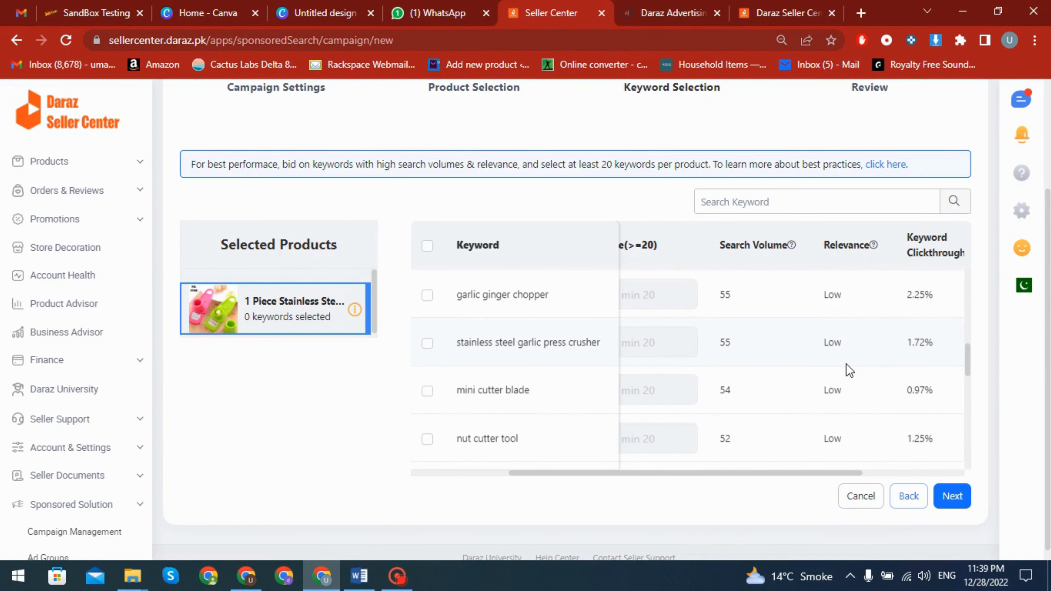
scroll(844, 367, down, 5)
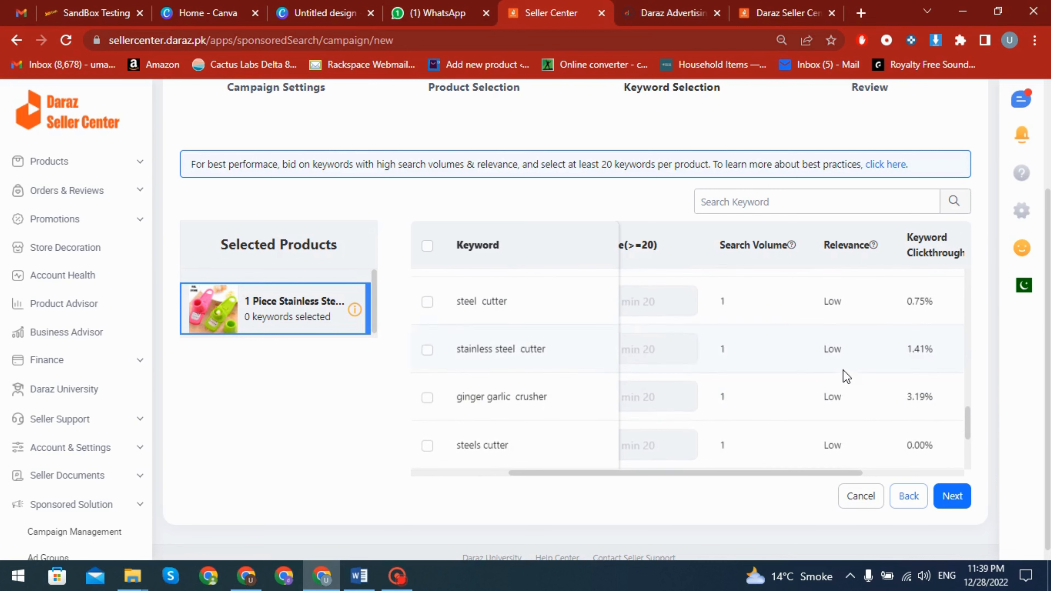
scroll(842, 377, up, 15)
scroll(839, 384, up, 5)
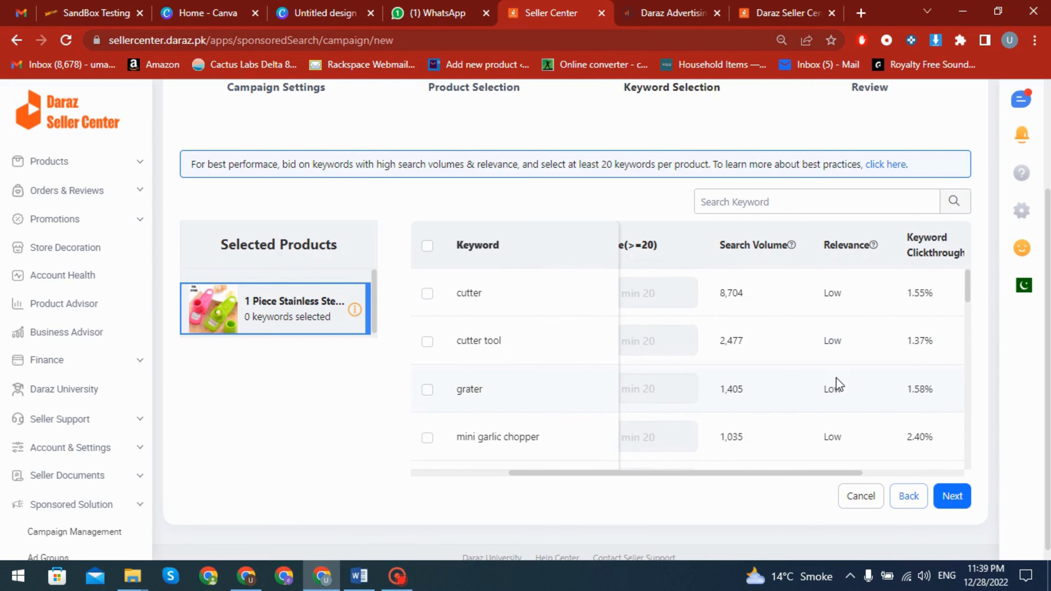
scroll(832, 378, up, 3)
scroll(832, 378, down, 2)
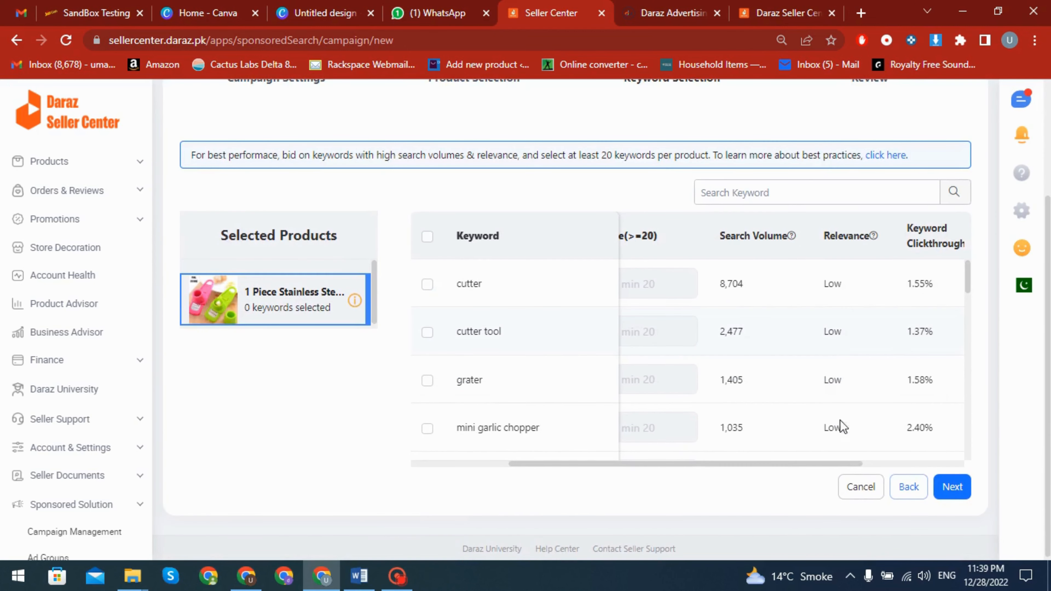
drag(817, 462, 878, 464)
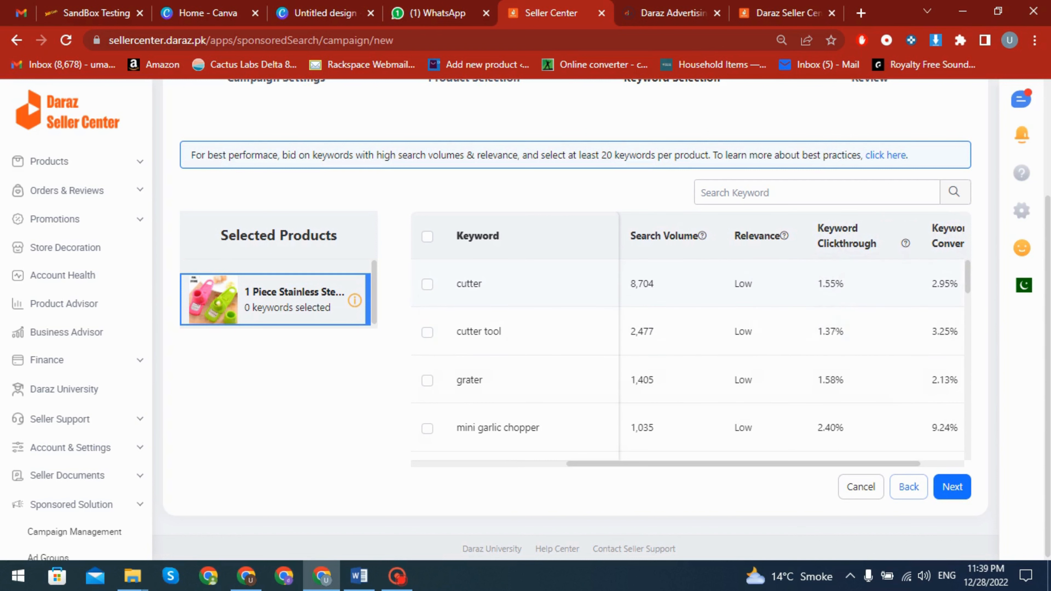
drag(819, 467, 835, 460)
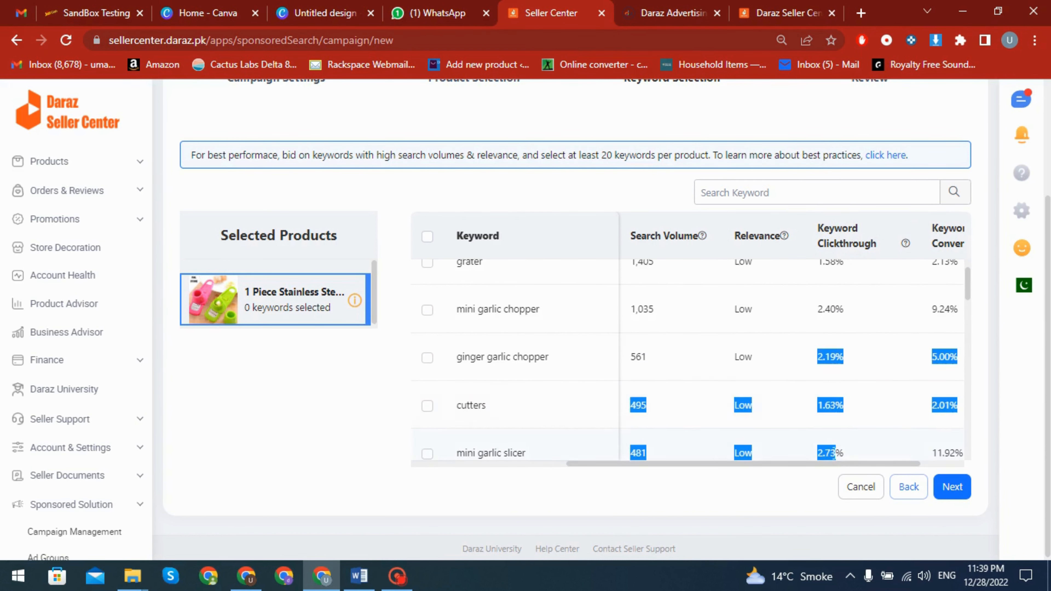
scroll(809, 407, up, 3)
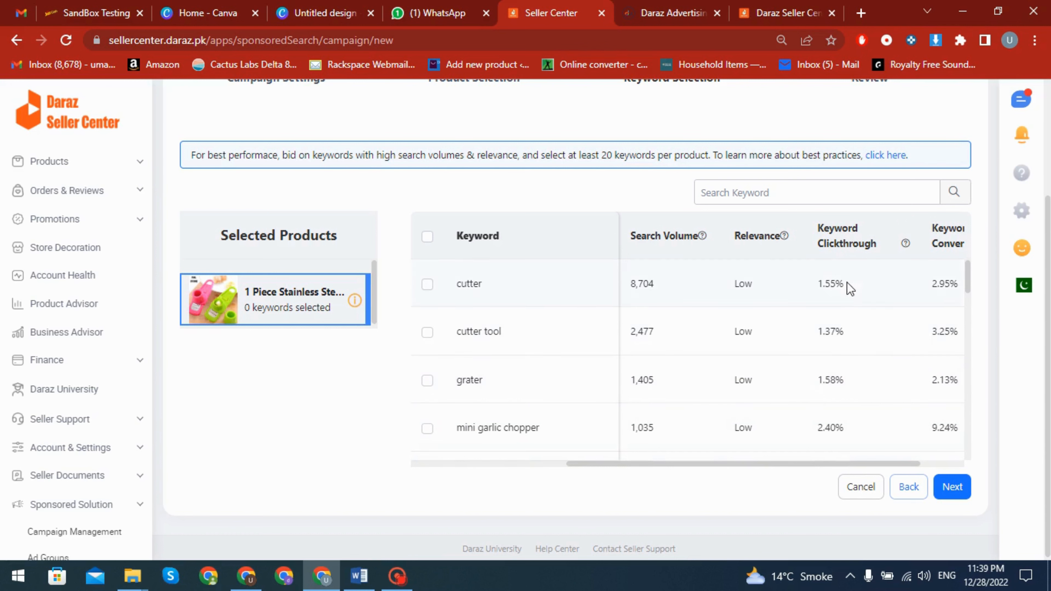
drag(808, 464, 856, 465)
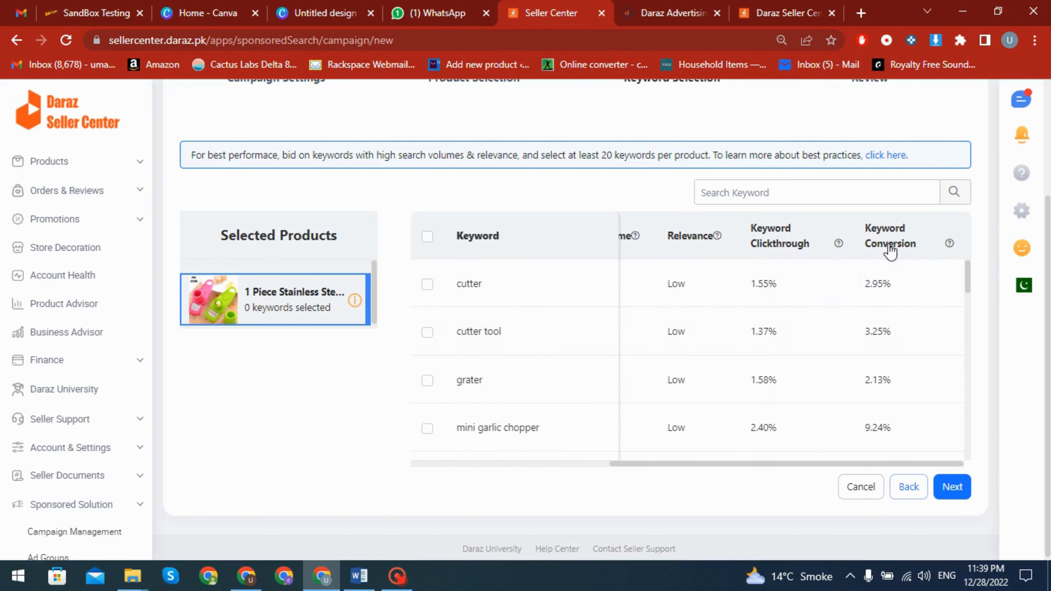
mouse_move(886, 246)
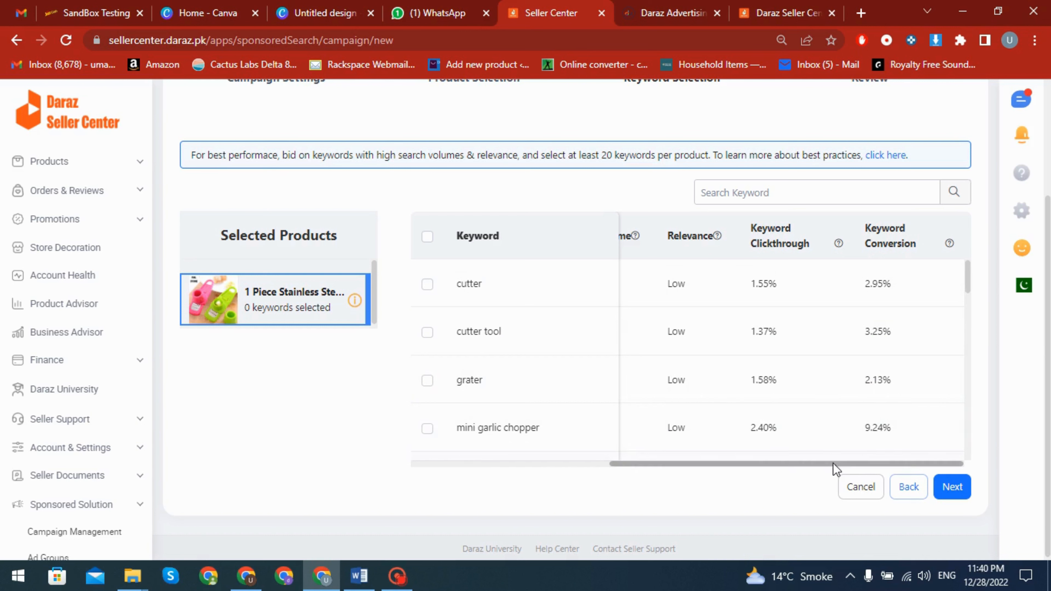
Select the keywords grater, mini garlic chopper, cutter and cutter tool for the product
drag(835, 465, 596, 457)
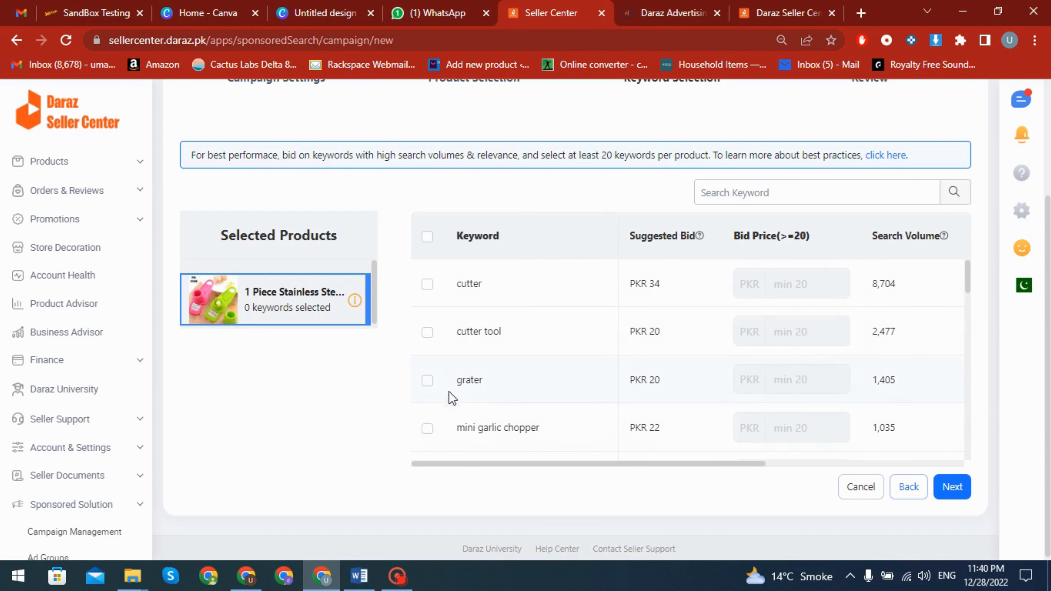
click(428, 381)
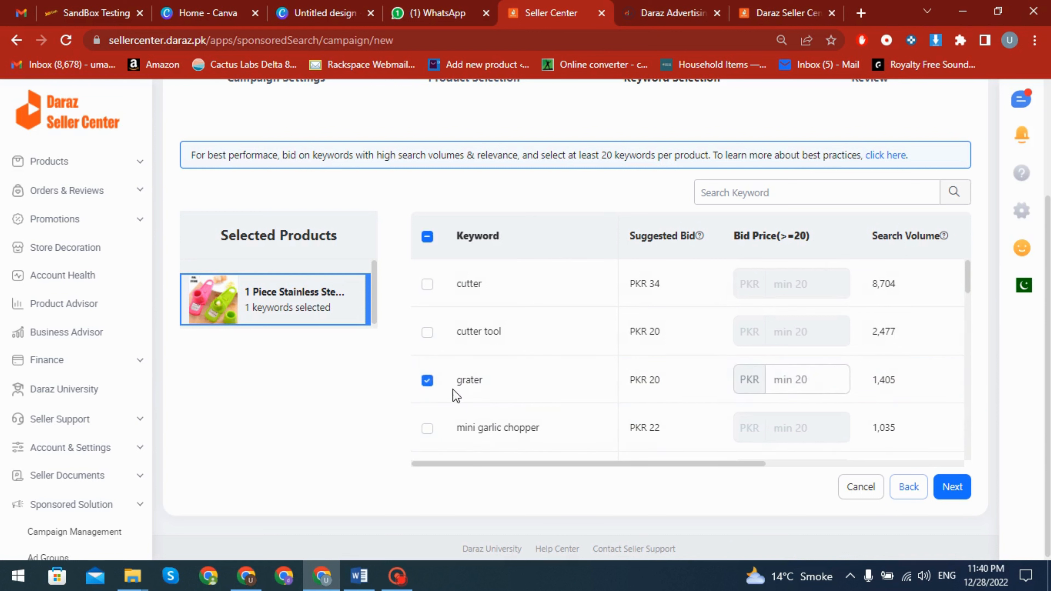
click(428, 431)
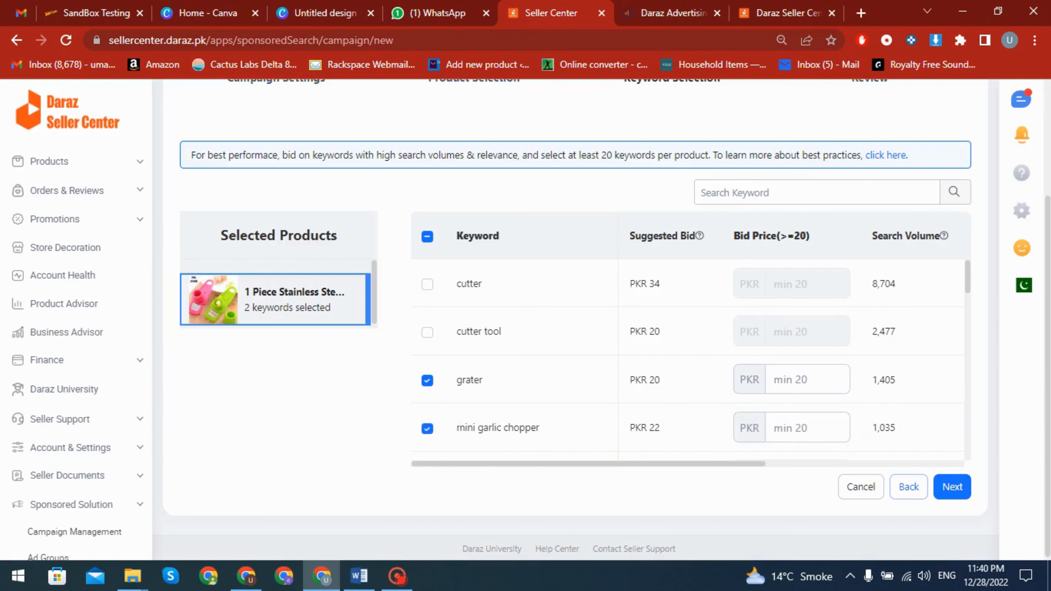
click(427, 284)
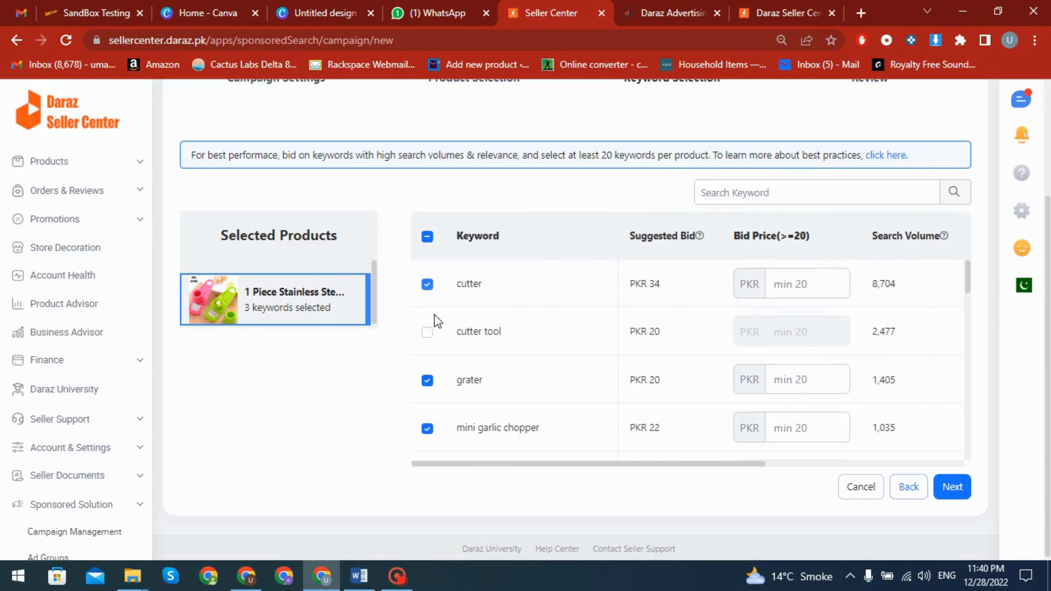
click(428, 332)
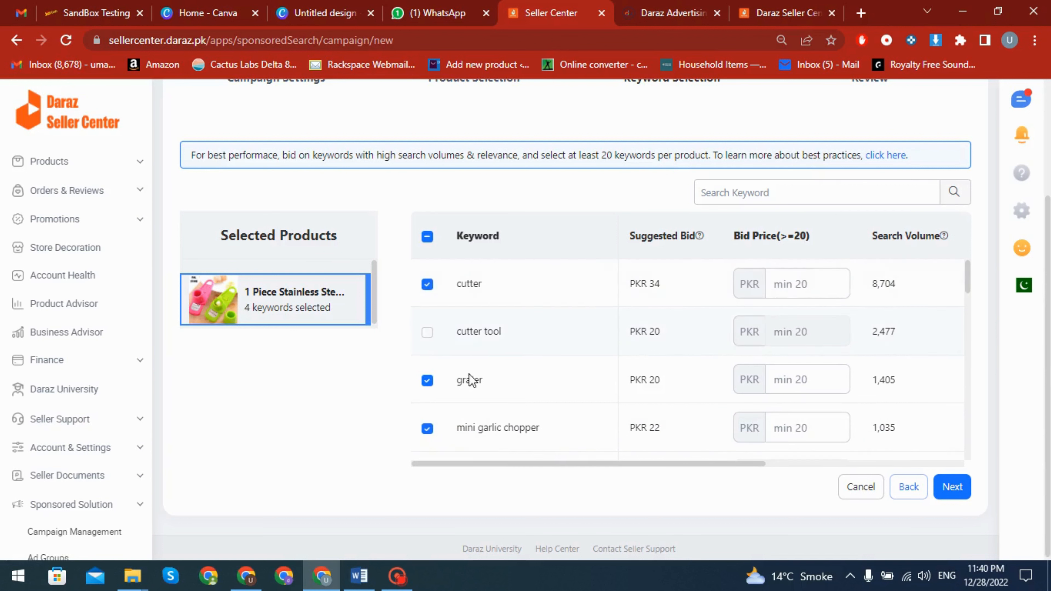
Add the keywords ginger garlic chopper and mini garlic slicer to the product's selection
scroll(600, 385, down, 3)
scroll(600, 383, down, 2)
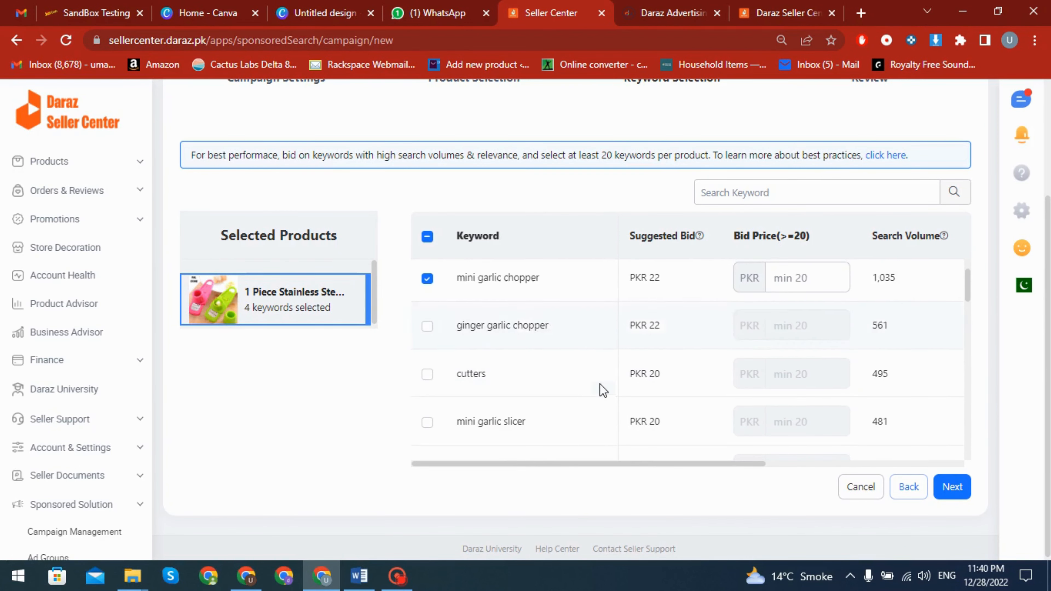
click(427, 325)
scroll(454, 383, down, 2)
click(428, 341)
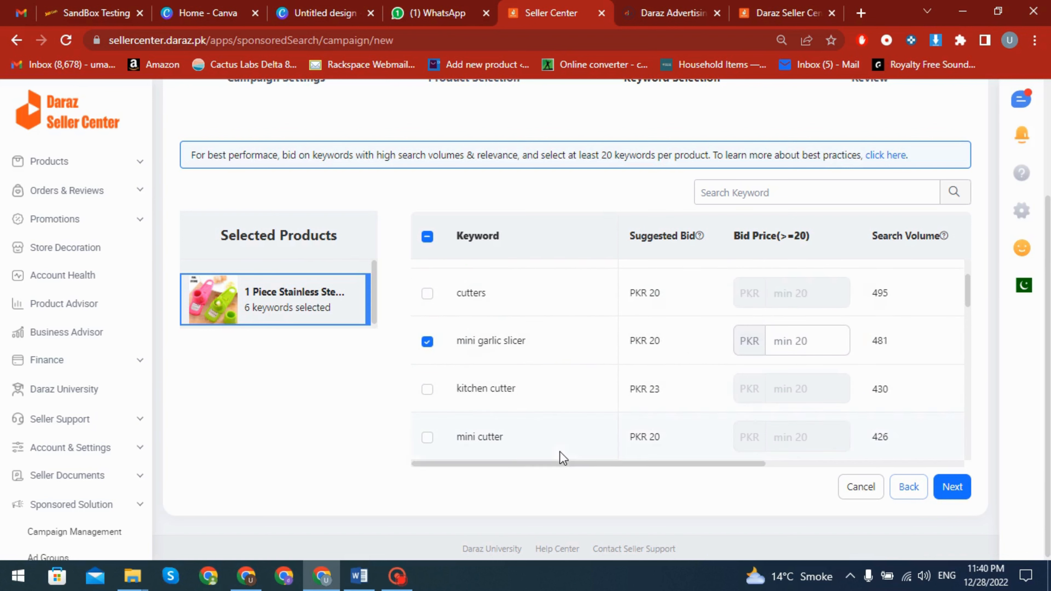
scroll(494, 444, down, 2)
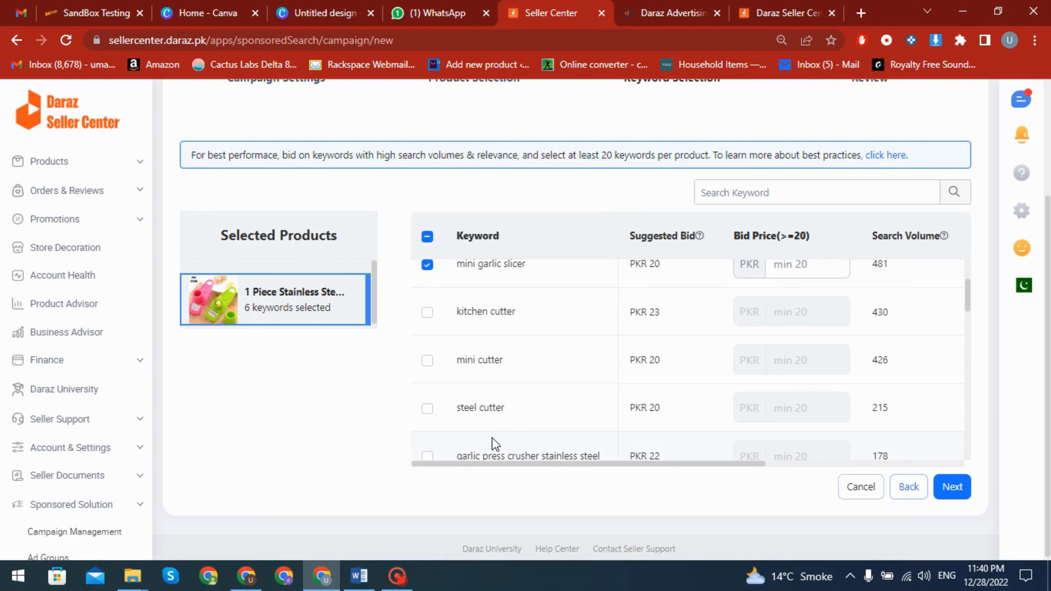
Set the bid price for the keyword cutter to PKR 35
scroll(492, 438, up, 3)
drag(614, 464, 547, 464)
click(782, 286)
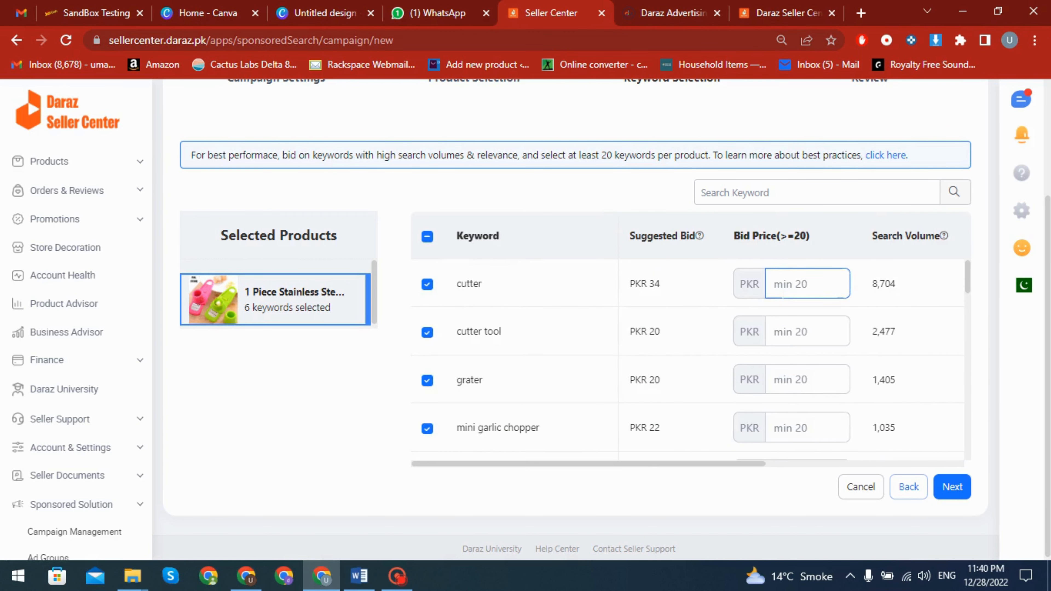
scroll(699, 316, down, 3)
scroll(705, 333, up, 4)
scroll(706, 333, up, 3)
scroll(839, 364, down, 3)
click(804, 284)
click(793, 294)
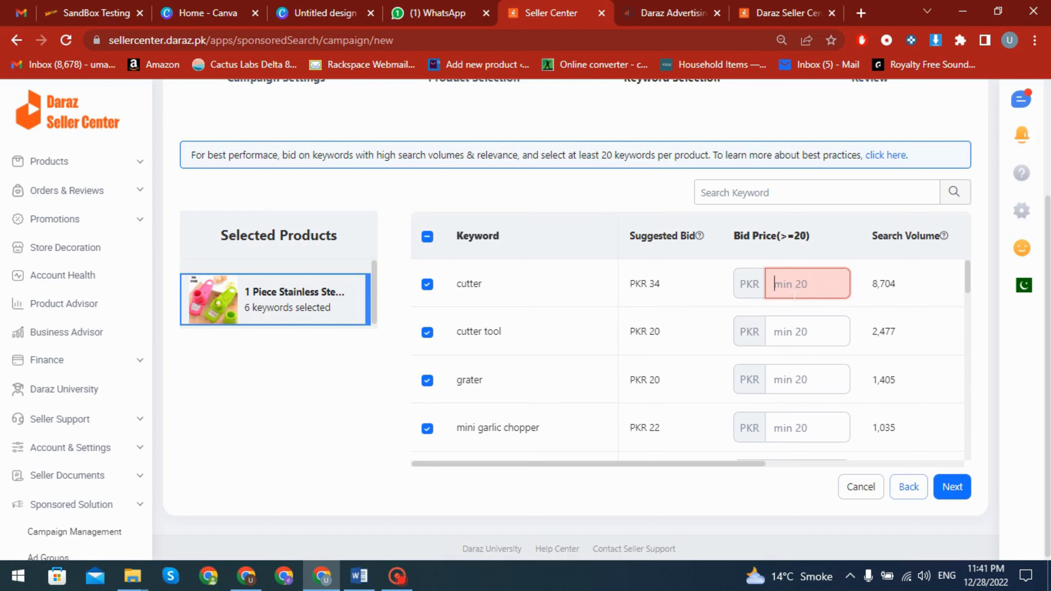
text(35)
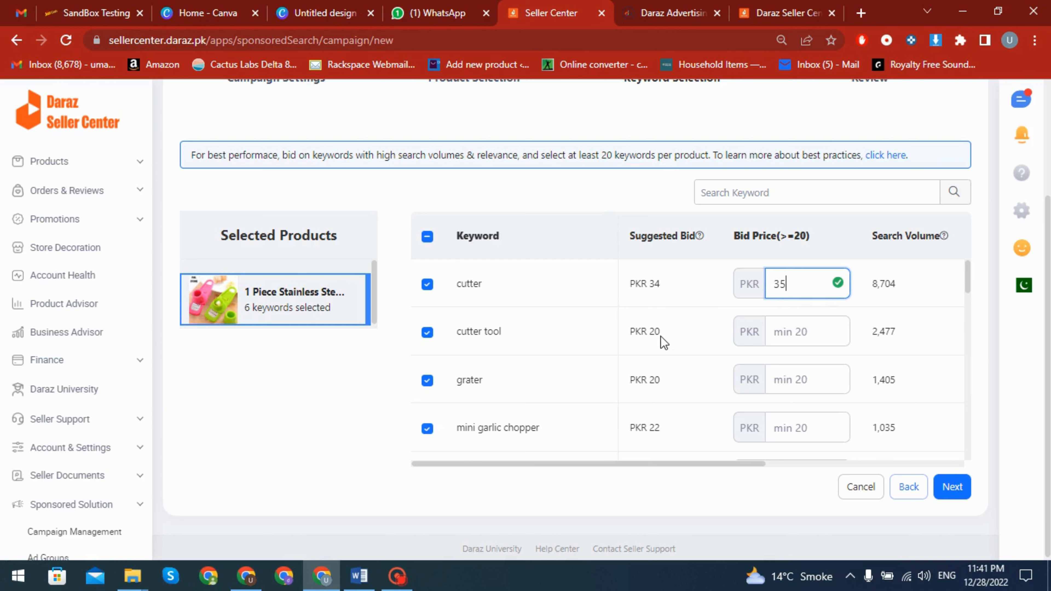
Set the bid prices for the keywords cutter tool and grater to PKR 21 each
click(775, 332)
text(21)
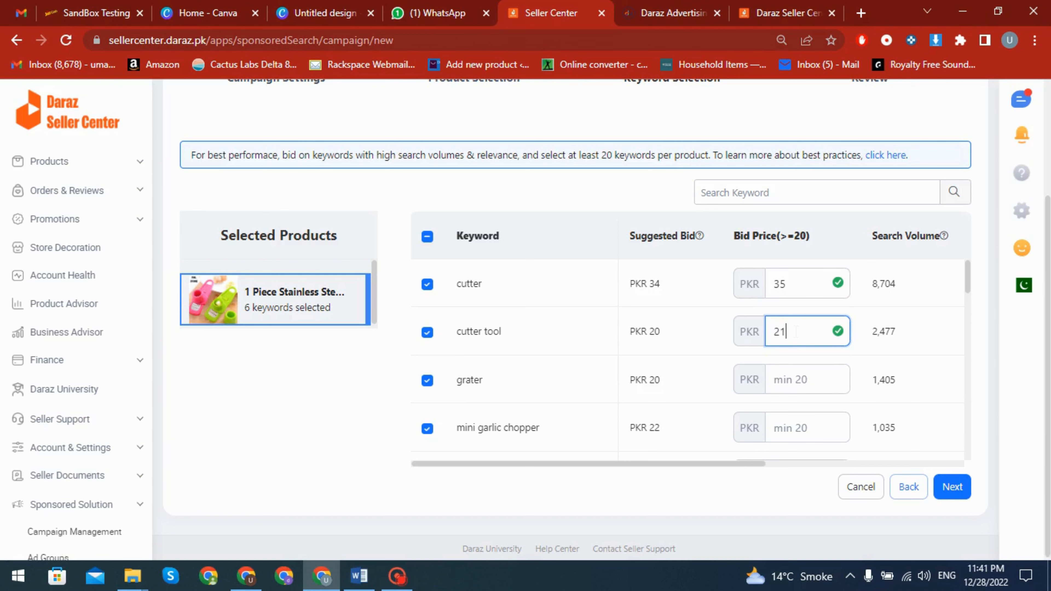
scroll(796, 335, down, 2)
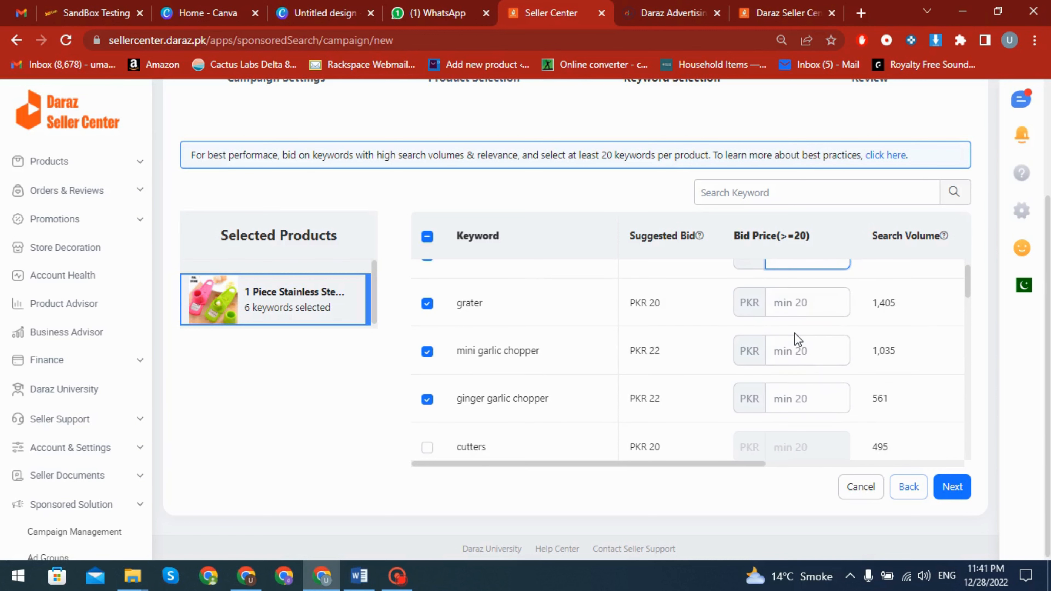
scroll(796, 339, up, 4)
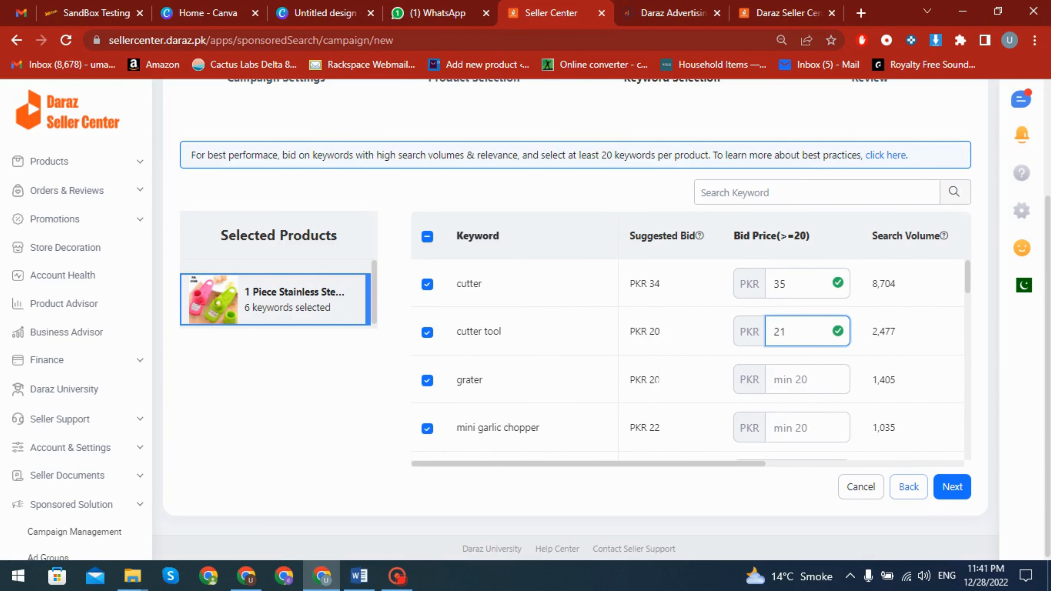
click(786, 387)
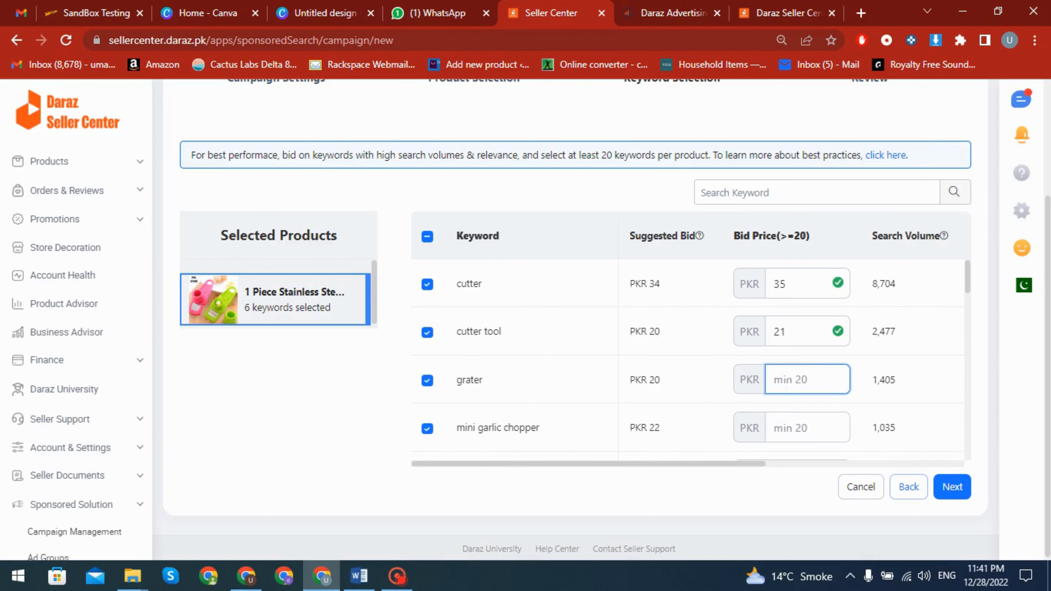
text(31)
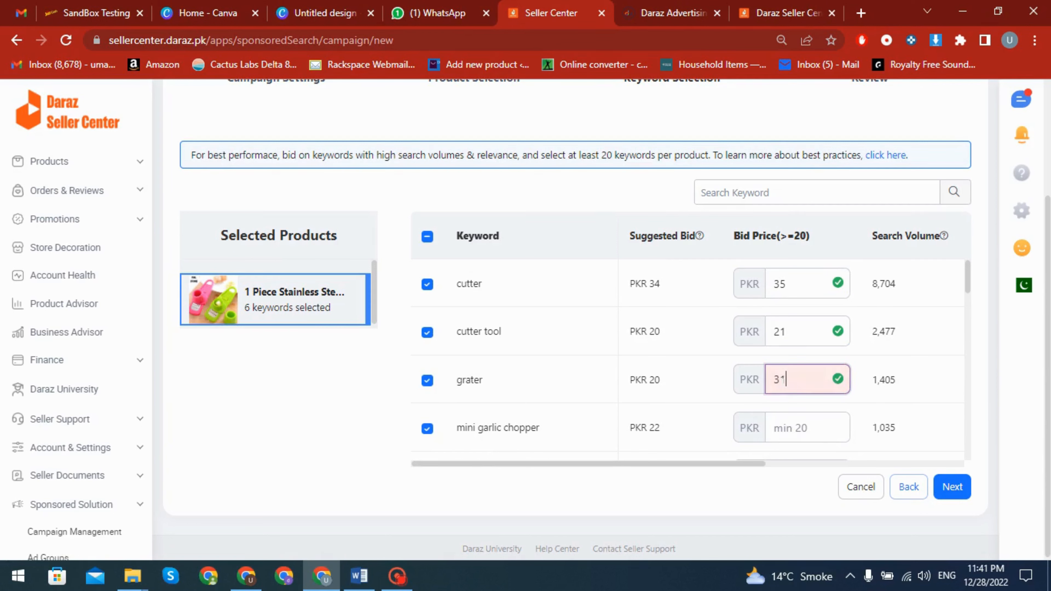
key(BackSpace)
key(BackSpace)
text(21)
Set the bid prices for the keywords mini garlic chopper and ginger garlic chopper to PKR 25 each
scroll(786, 416, down, 2)
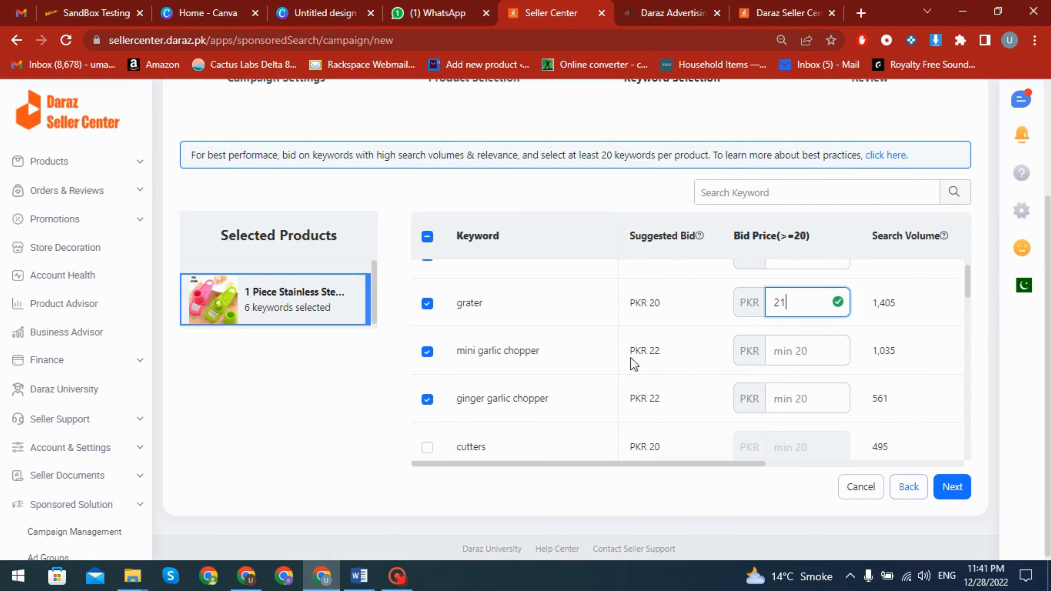
click(780, 354)
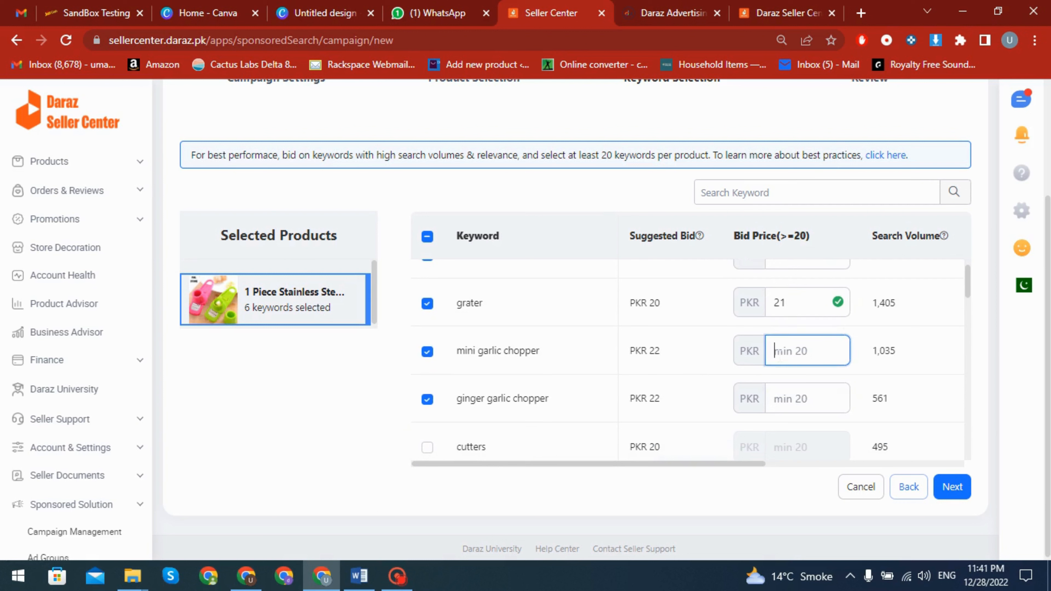
text(25)
click(812, 400)
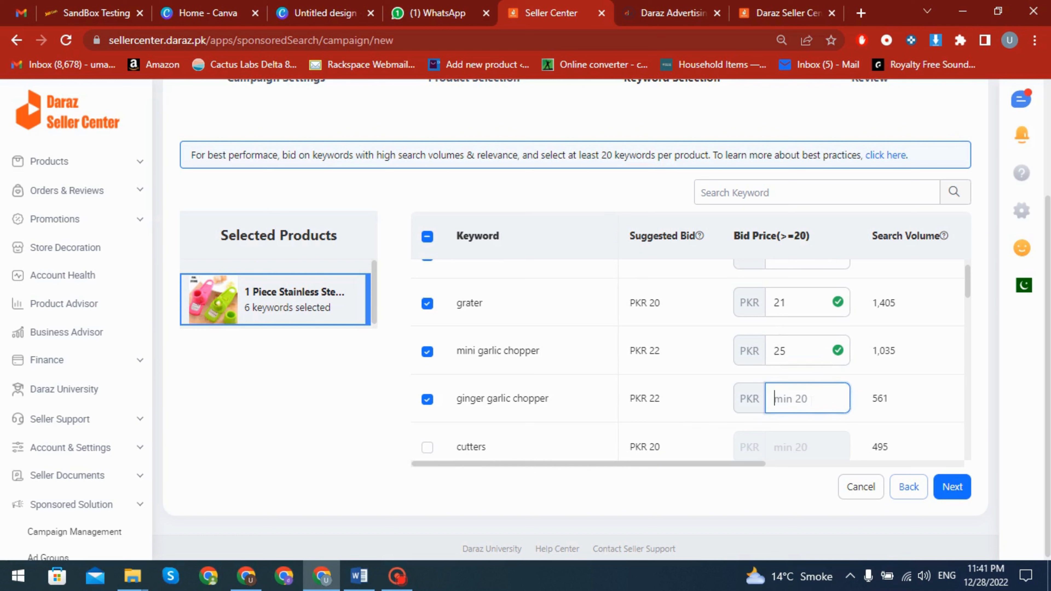
text(25)
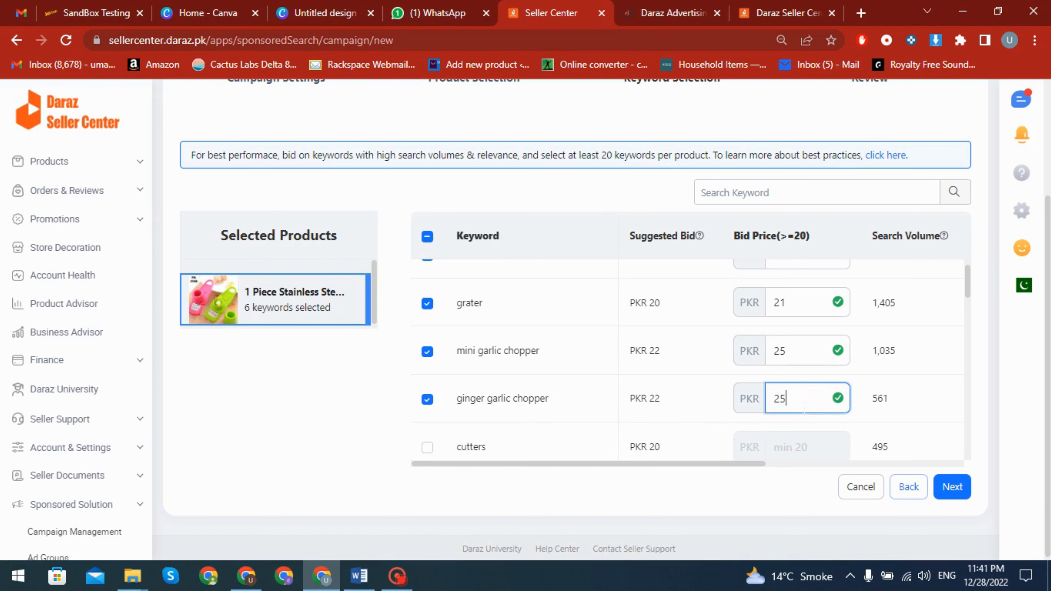
Set the bid price for mini garlic slicer to PKR 22 and continue to the campaign review
scroll(803, 408, down, 4)
key(Tab)
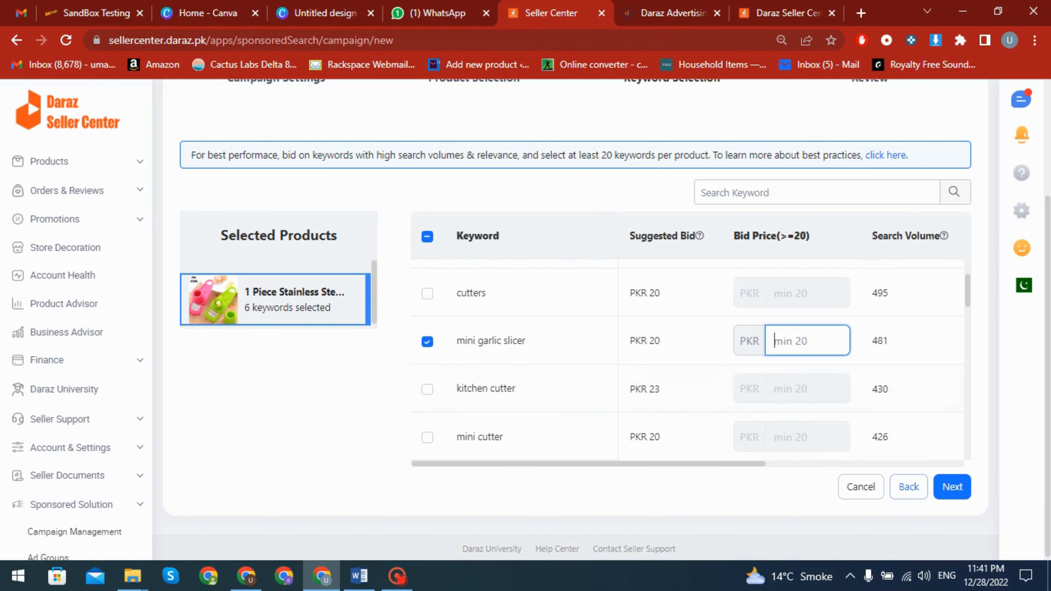
text(22)
scroll(900, 451, up, 5)
click(951, 487)
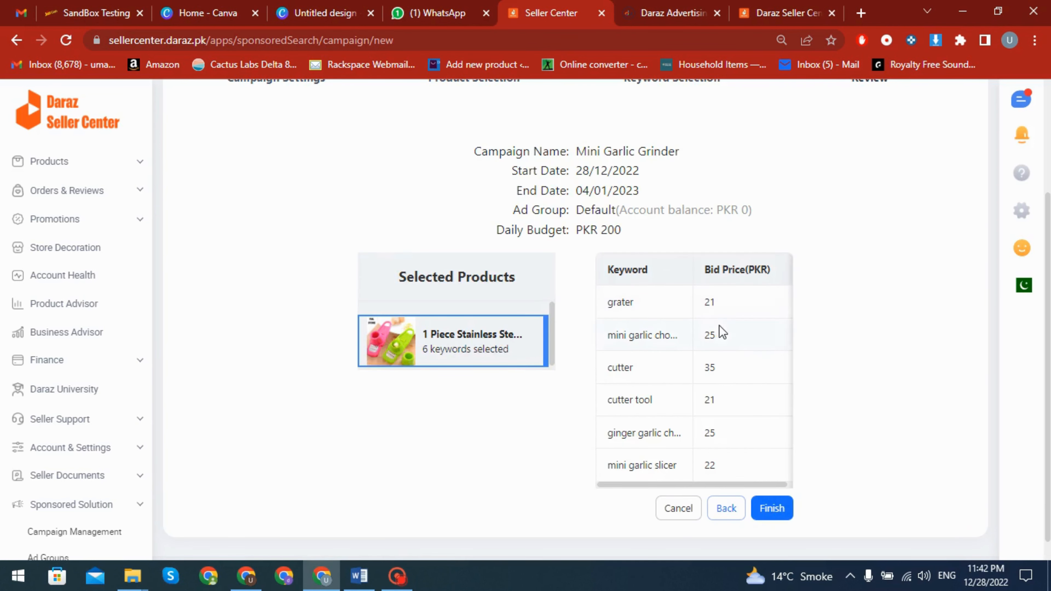
scroll(720, 331, down, 1)
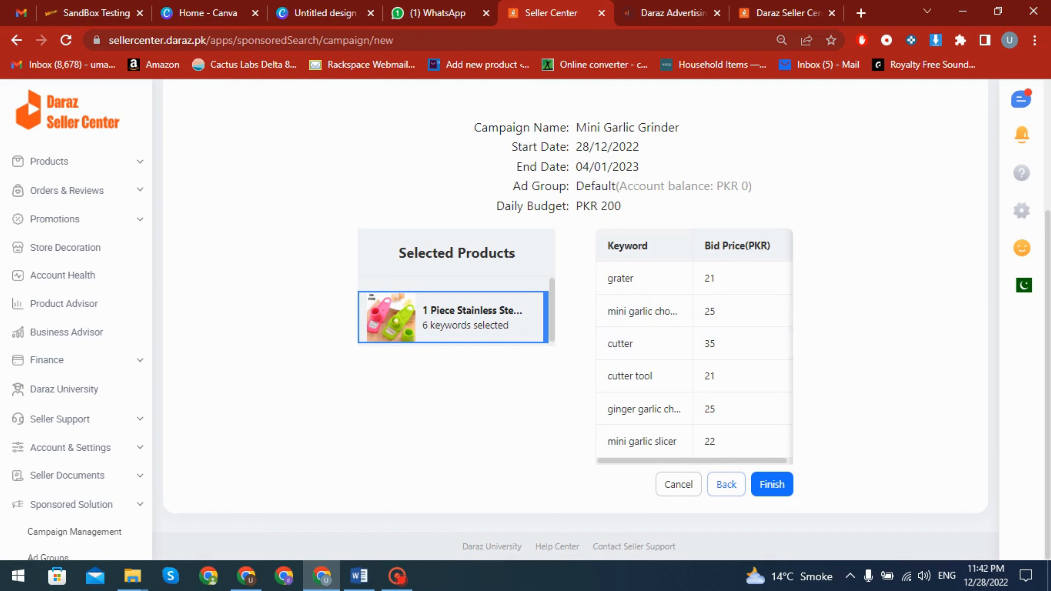
Check the ad group balance, finish creating the Mini Garlic Grinder campaign, and proceed to topping up the advertising account
drag(625, 187, 778, 194)
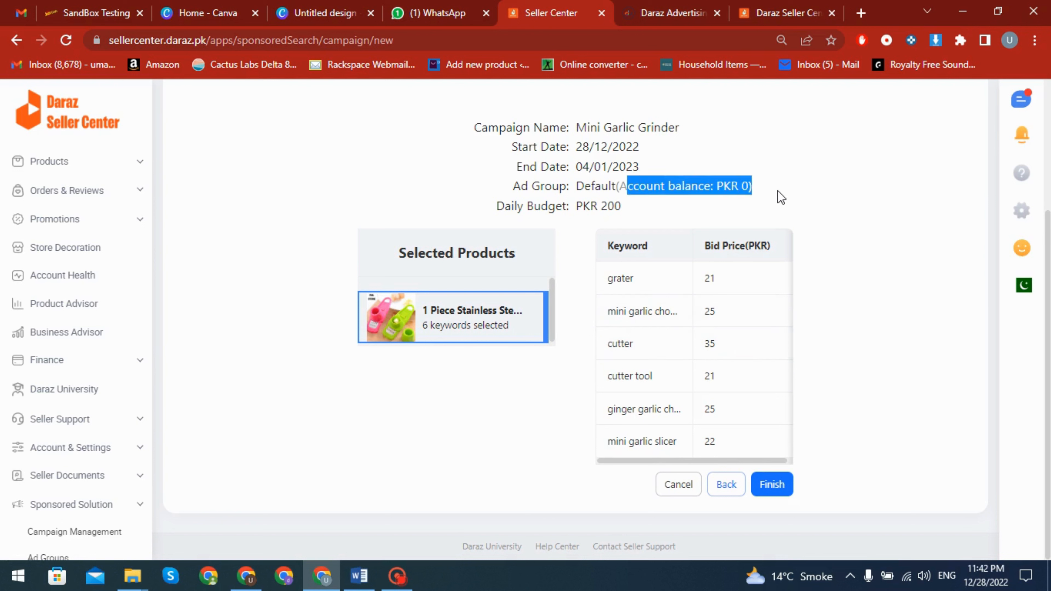
click(796, 225)
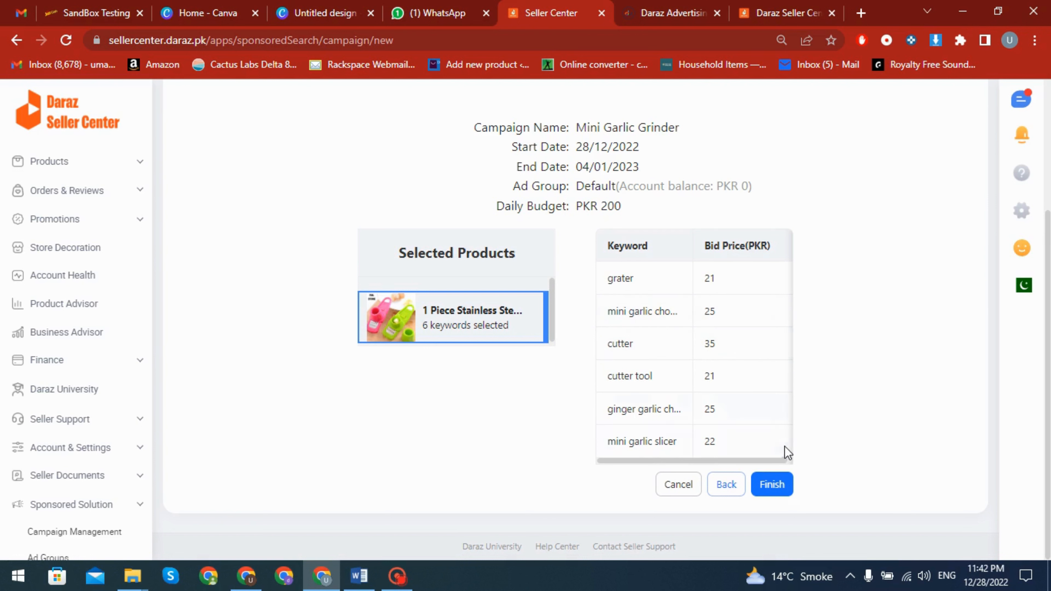
click(769, 487)
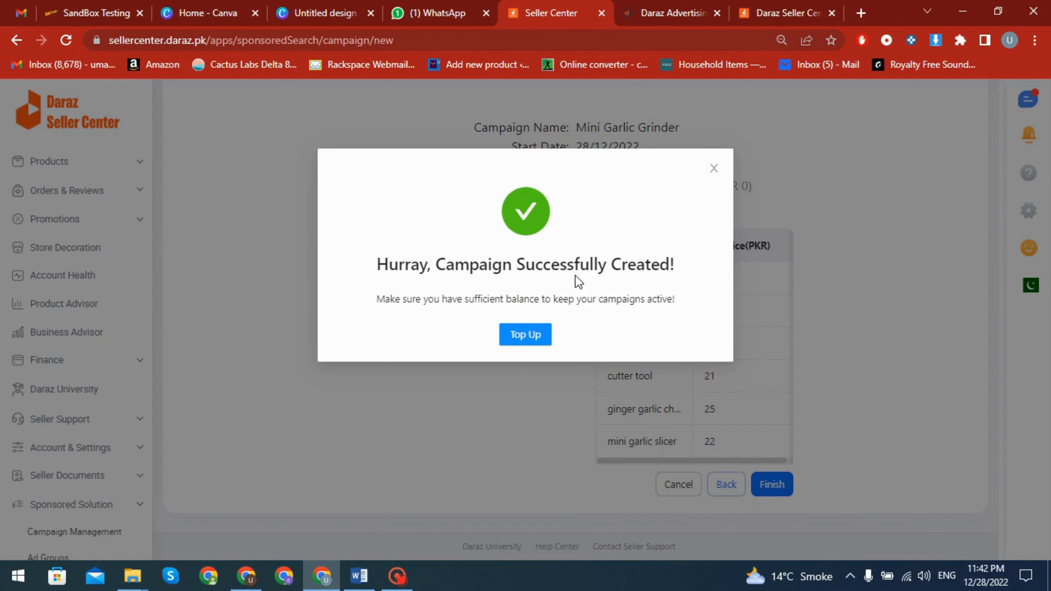
click(534, 338)
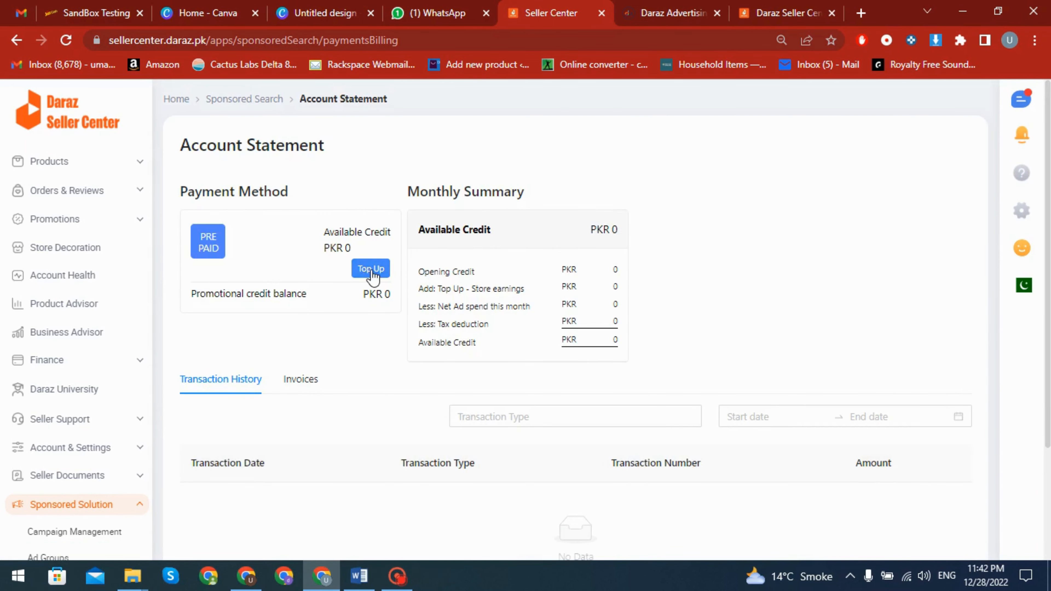
Examine the account statement's prepaid top-up option, monthly credit summary and transaction history
click(372, 270)
scroll(371, 274, down, 2)
scroll(371, 272, up, 2)
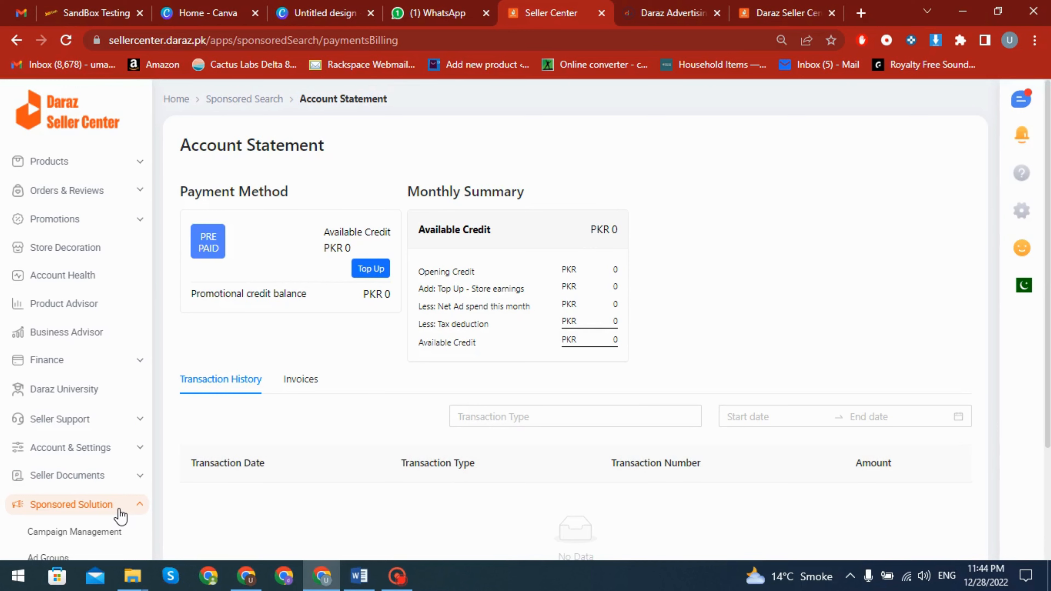
scroll(306, 428, down, 2)
scroll(330, 446, up, 3)
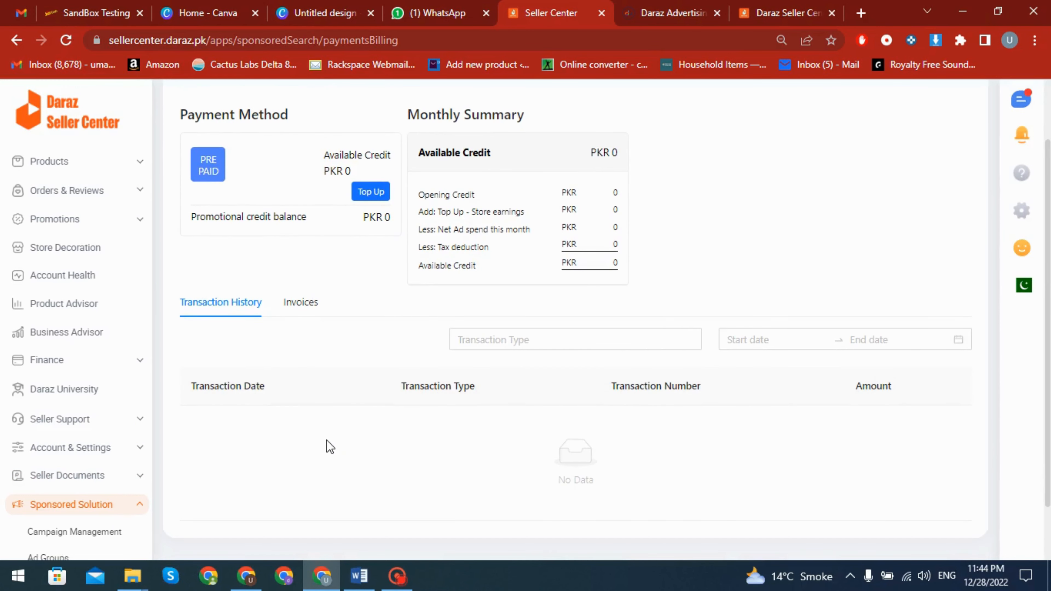
scroll(329, 430, down, 5)
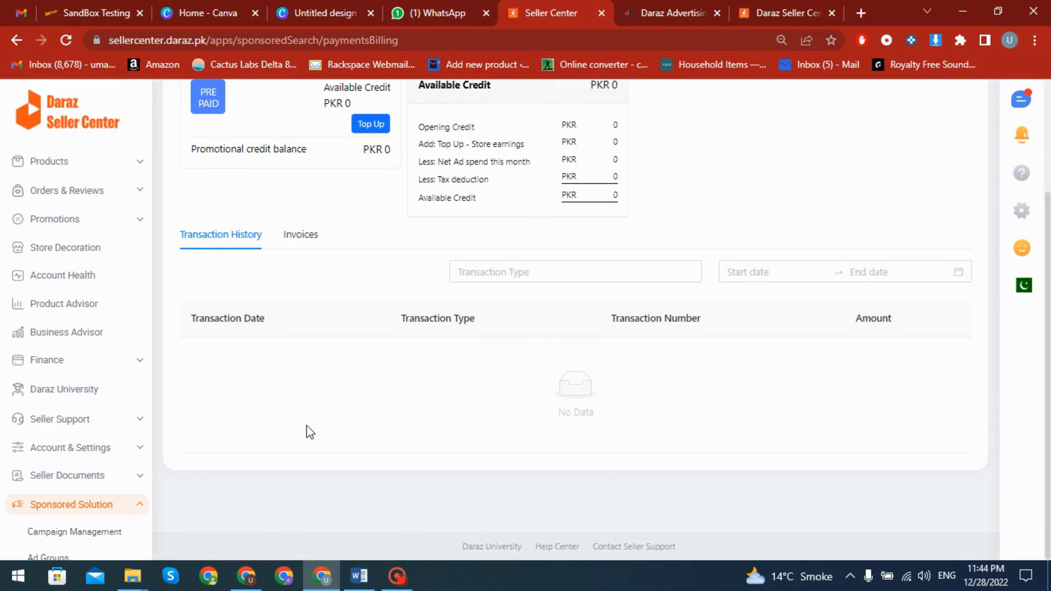
scroll(309, 432, up, 4)
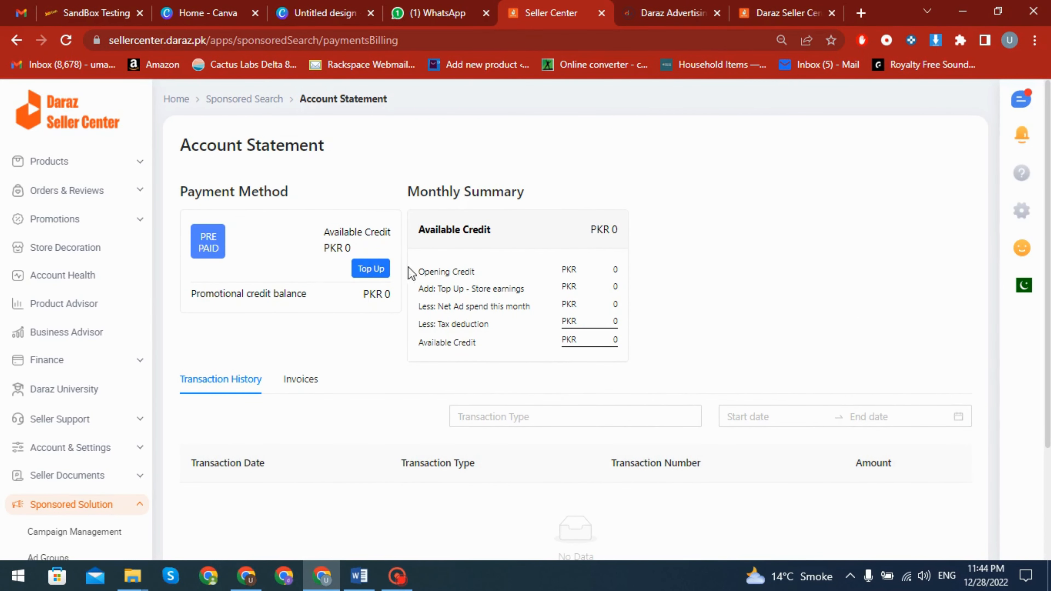